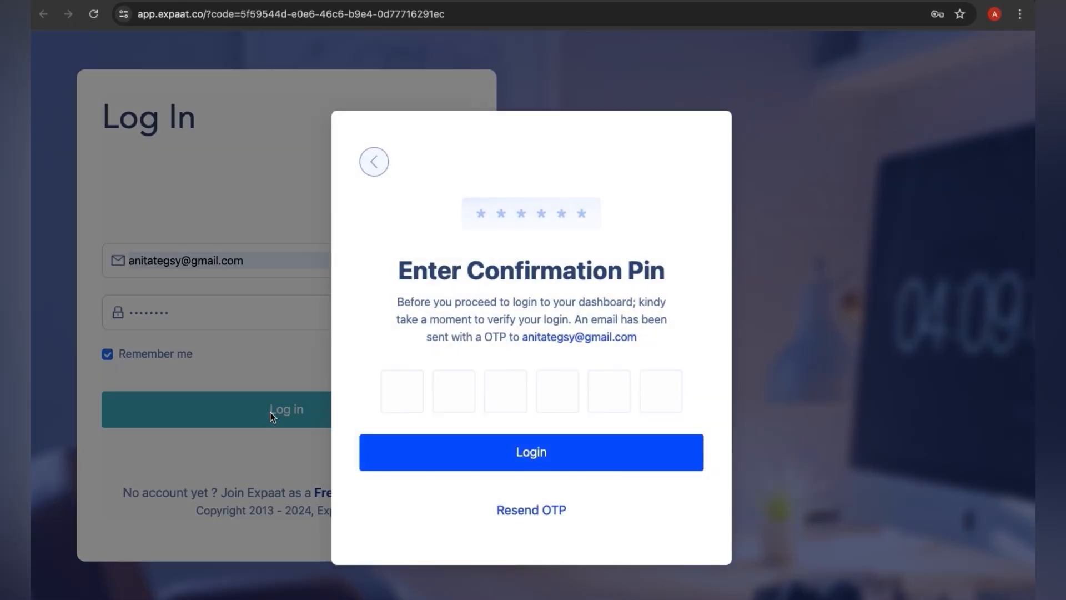
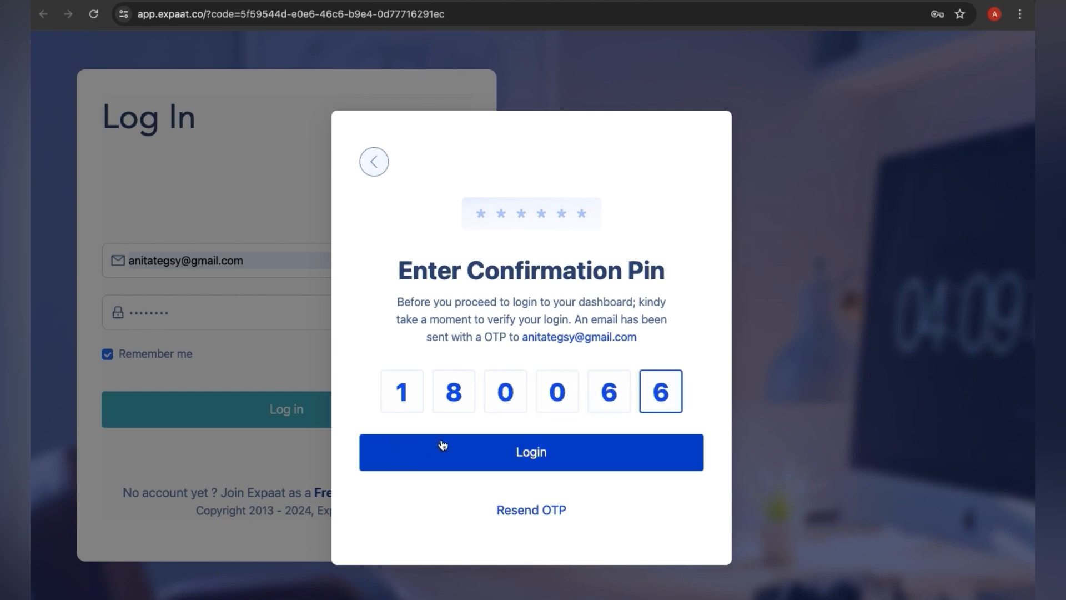
Enter the emailed confirmation PIN, log in to the account, and dismiss the offer to save the password
{"action": "left_click", "coordinate": [443, 445]}
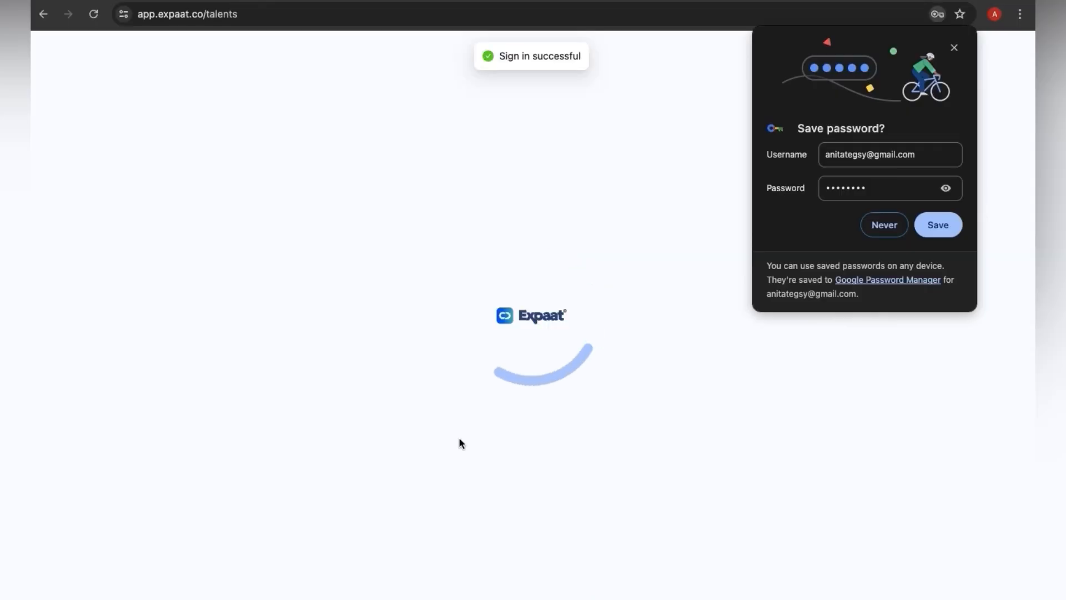
{"action": "left_click", "coordinate": [953, 50]}
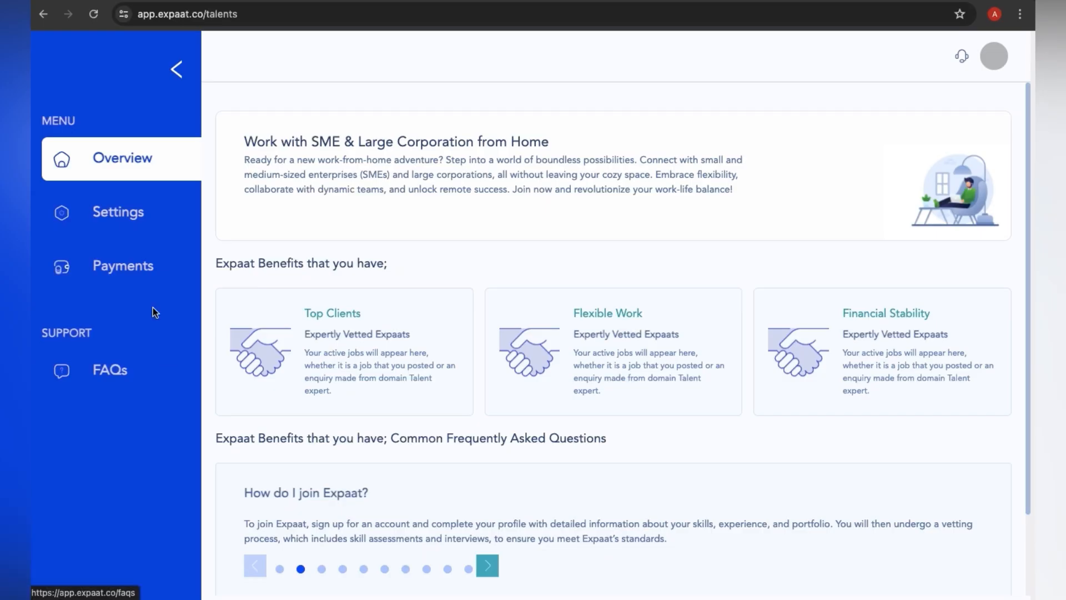
Open the Credentials section of the Work Profile settings and start adding a credential of type Education
{"action": "left_click", "coordinate": [136, 212]}
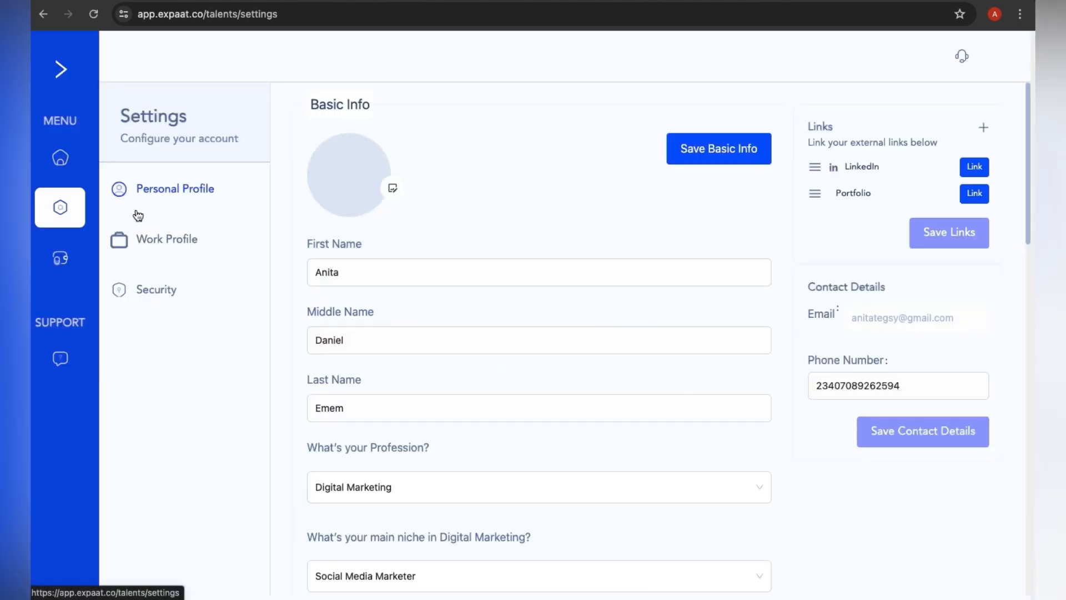
{"action": "left_click", "coordinate": [178, 244]}
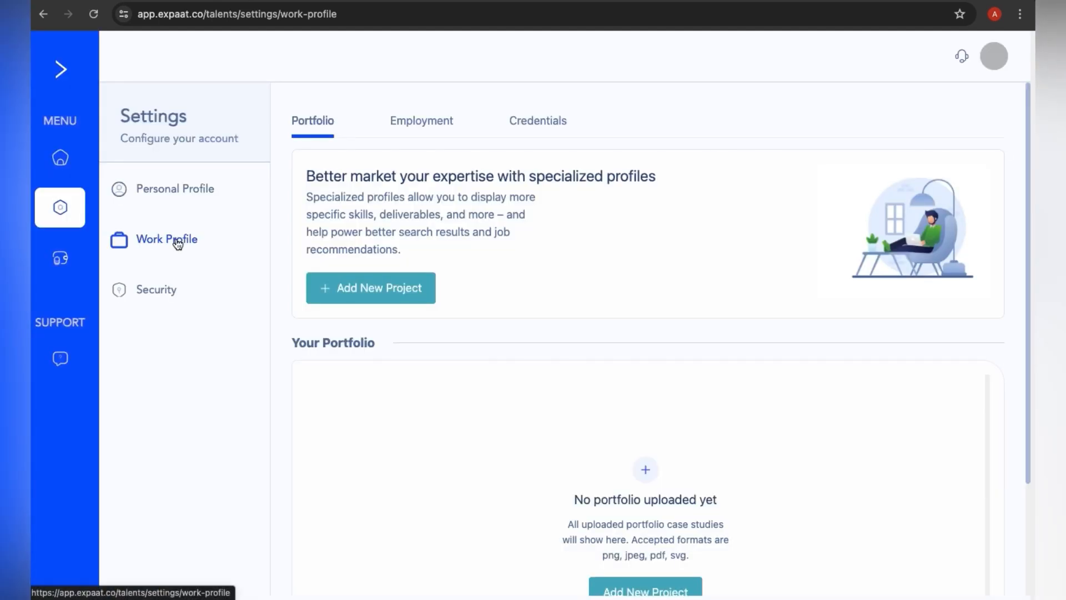
{"action": "left_click", "coordinate": [559, 127]}
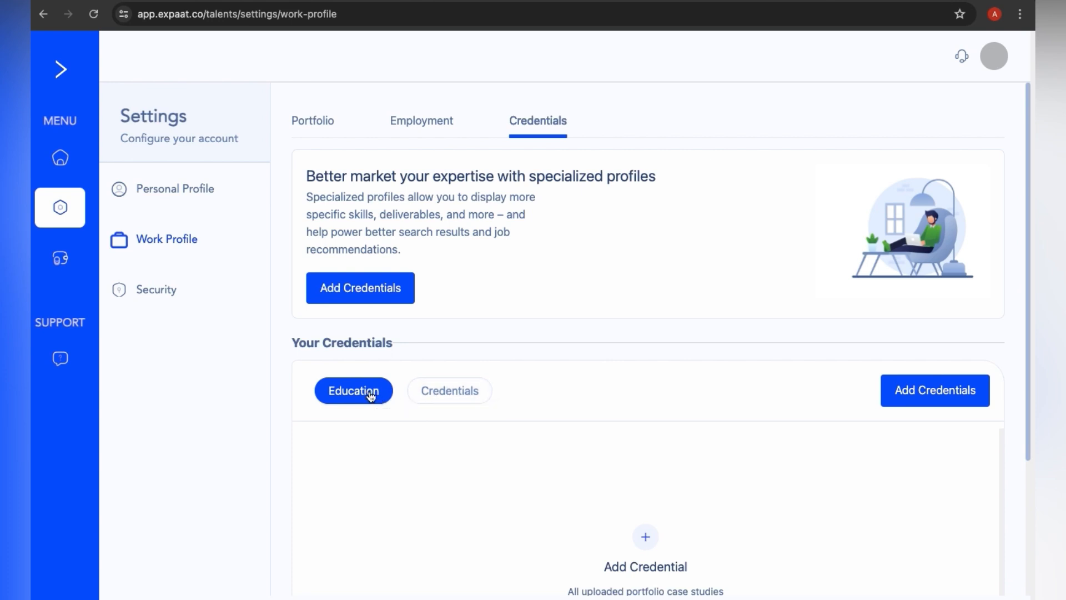
{"action": "left_click", "coordinate": [364, 290]}
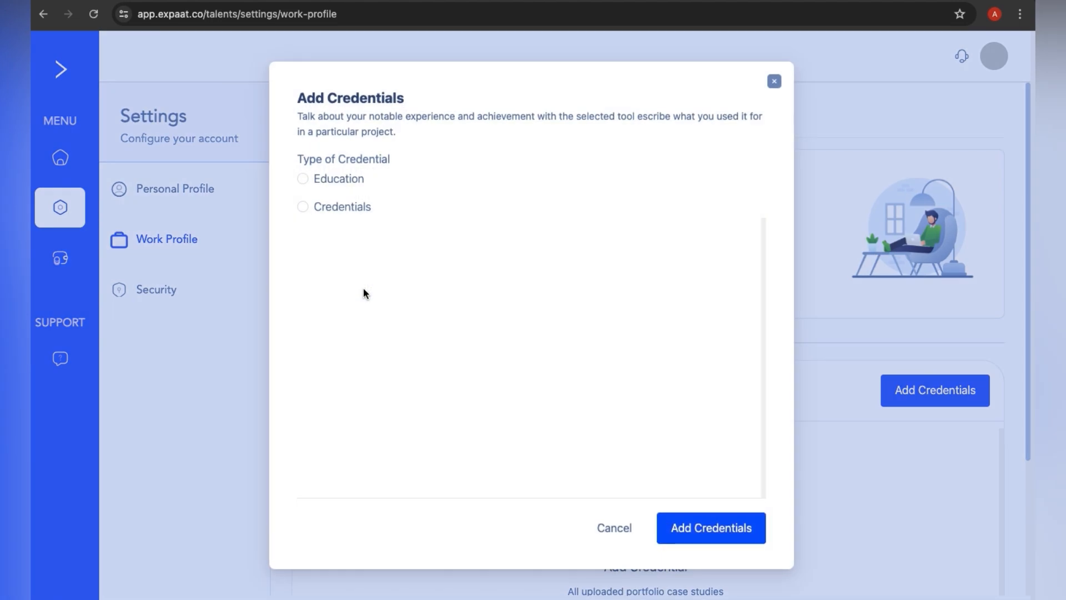
{"action": "left_click", "coordinate": [303, 178]}
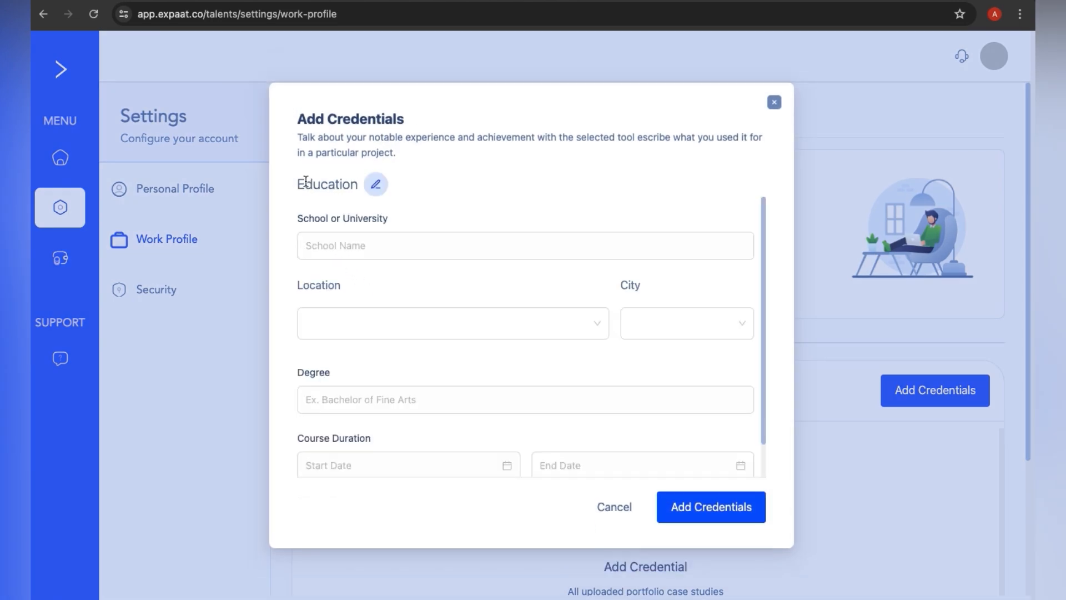
Enter University of Uyo as the school or university of the education credential
{"action": "left_click", "coordinate": [387, 239]}
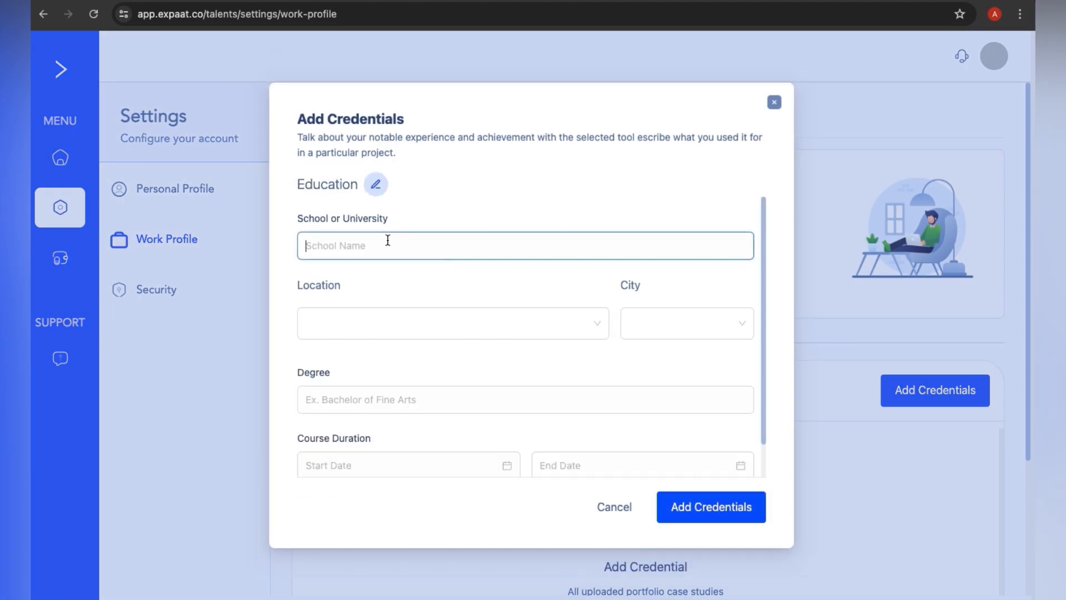
{"action": "type", "text": "University of Uyo"}
Set the school's location to Nigeria
{"action": "left_click", "coordinate": [443, 321]}
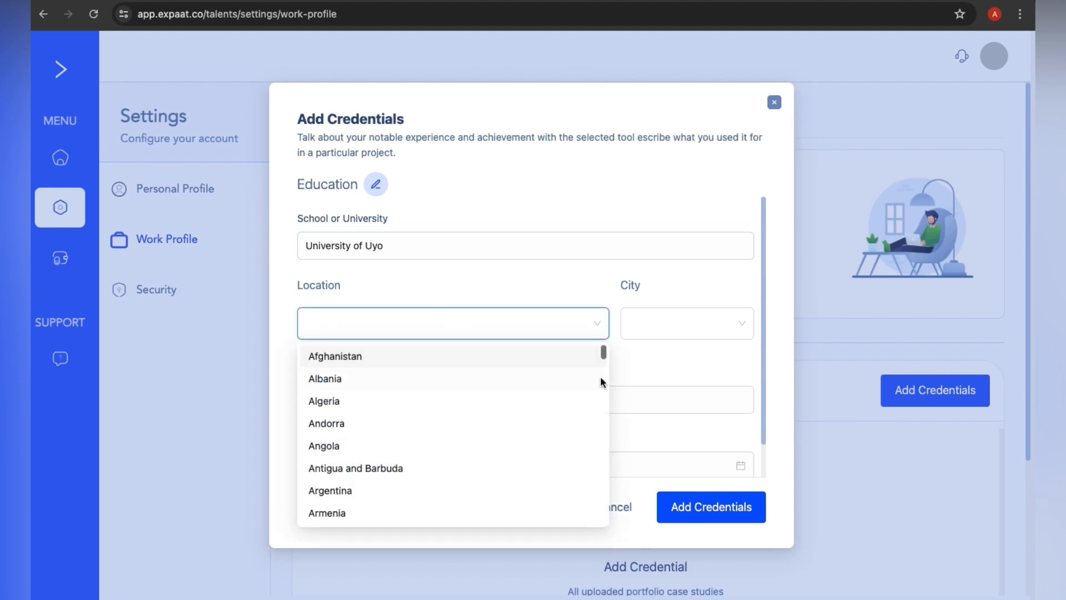
{"action": "scroll", "coordinate": [549, 426], "scroll_direction": "down", "scroll_amount": 9}
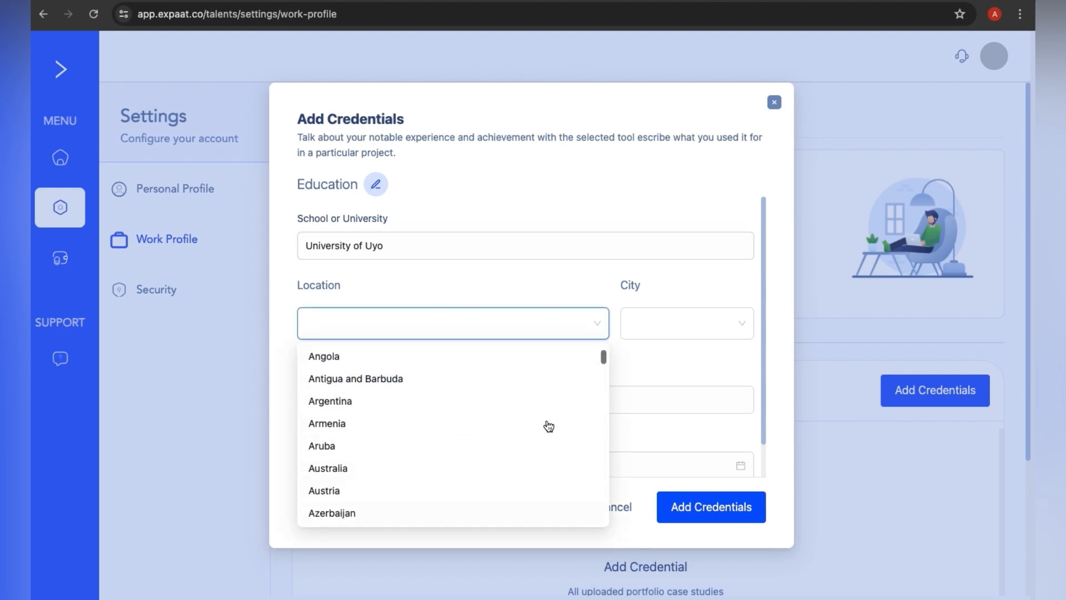
{"action": "scroll", "coordinate": [549, 426], "scroll_direction": "down", "scroll_amount": 10}
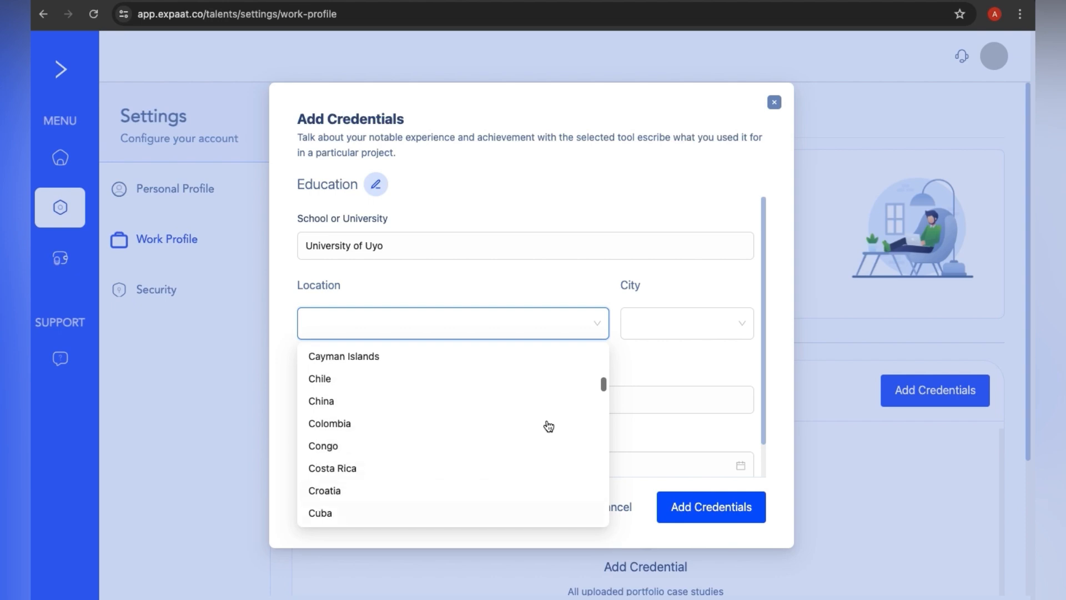
{"action": "scroll", "coordinate": [548, 426], "scroll_direction": "down", "scroll_amount": 10}
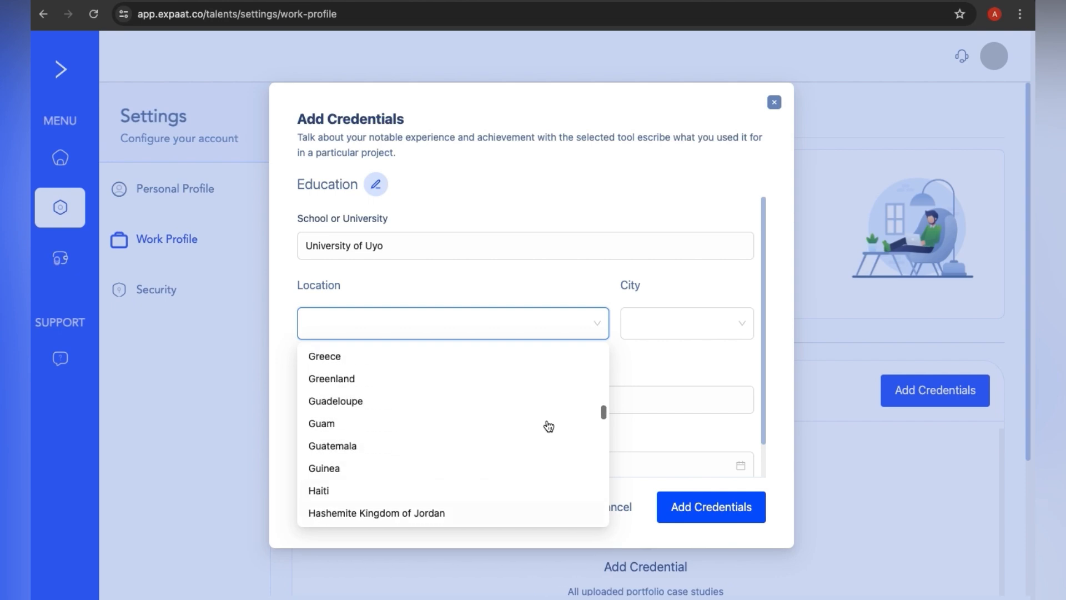
{"action": "scroll", "coordinate": [548, 426], "scroll_direction": "down", "scroll_amount": 8}
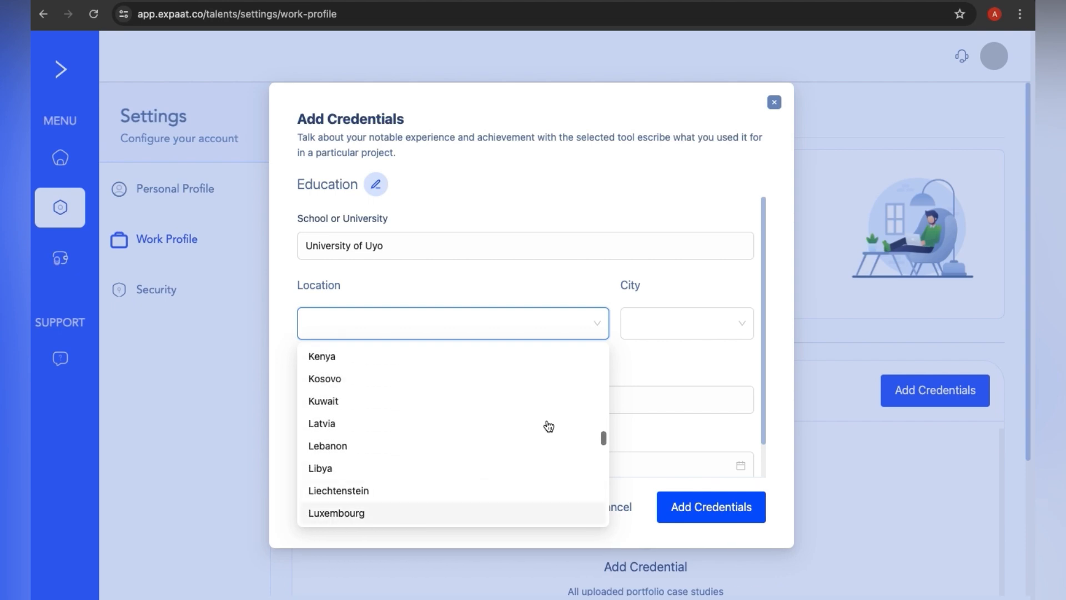
{"action": "scroll", "coordinate": [549, 426], "scroll_direction": "down", "scroll_amount": 5}
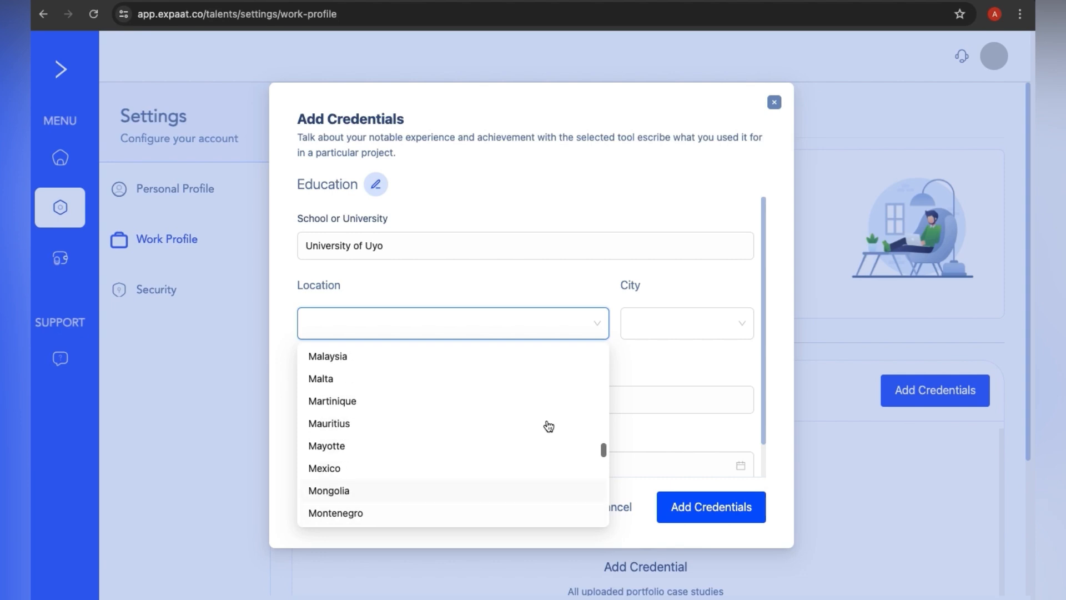
{"action": "key", "text": "Down"}
{"action": "key", "text": "Down"}
{"action": "key", "text": "Down"}
{"action": "key", "text": "Down"}
{"action": "key", "text": "Down"}
{"action": "key", "text": "Down"}
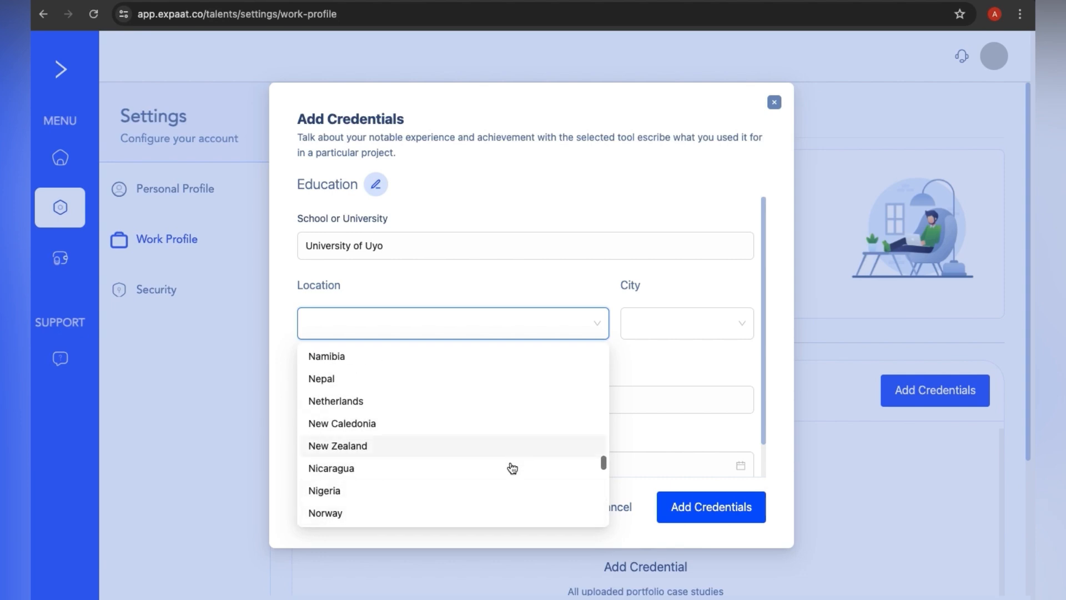
{"action": "left_click", "coordinate": [511, 490]}
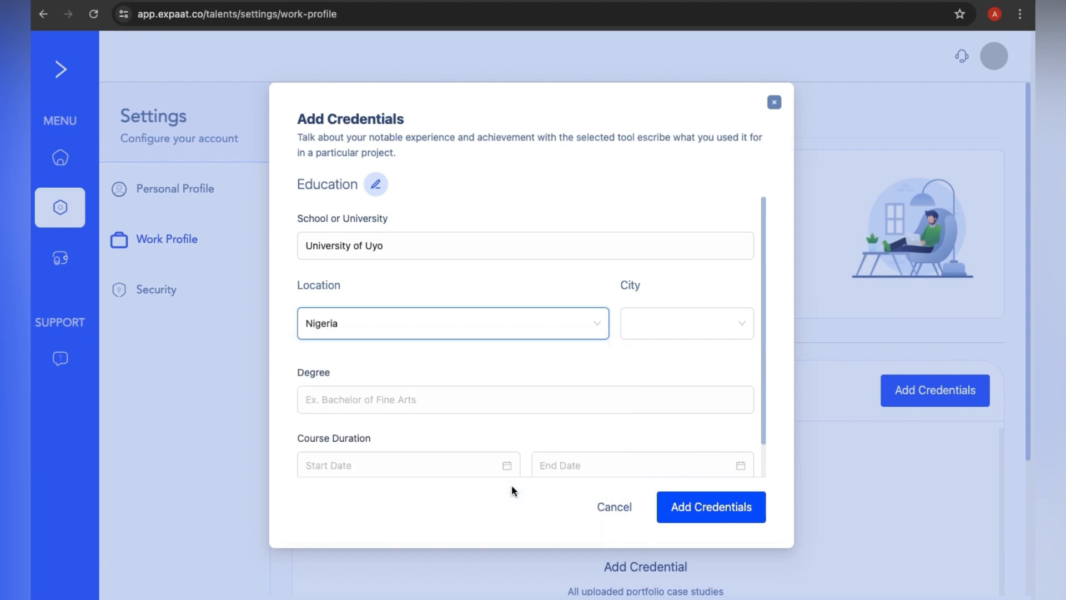
Set the school's city to Uyo
{"action": "left_click", "coordinate": [678, 312]}
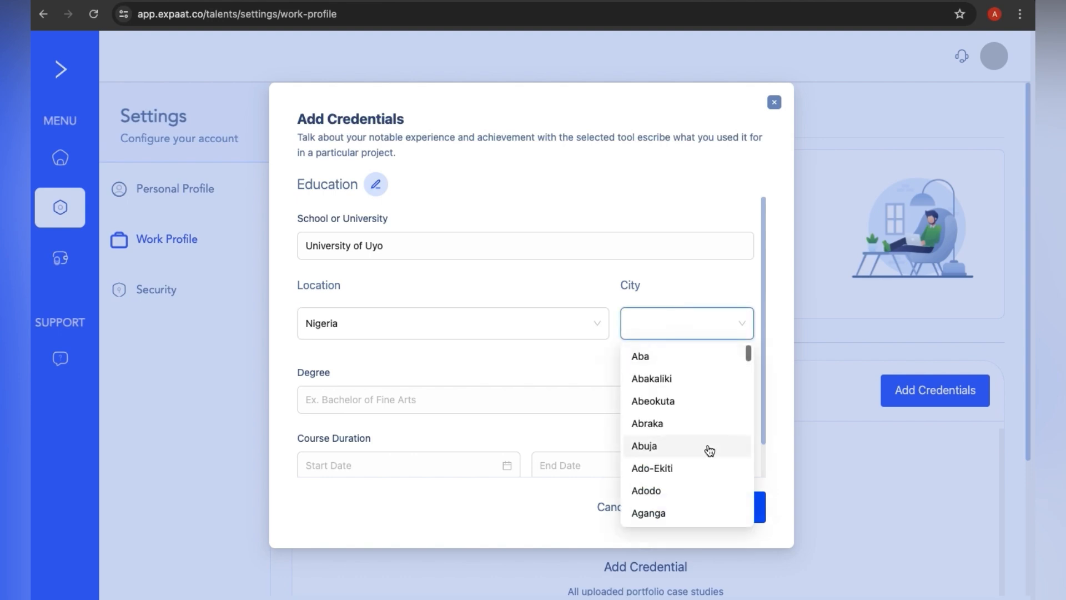
{"action": "key", "text": "Down"}
{"action": "key", "text": "Down"}
{"action": "key", "text": "Down"}
{"action": "key", "text": "Down"}
{"action": "key", "text": "Down"}
{"action": "key", "text": "Down"}
{"action": "key", "text": "Down"}
{"action": "key", "text": "Down"}
{"action": "key", "text": "Down"}
{"action": "key", "text": "Down"}
{"action": "key", "text": "Down"}
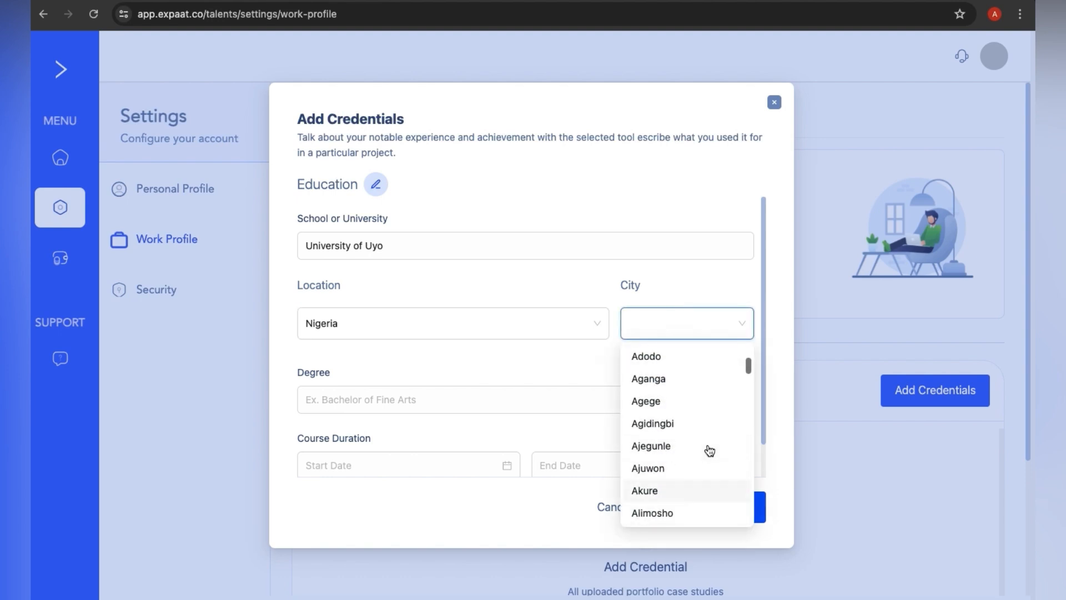
{"action": "key", "text": "Down"}
{"action": "key", "text": "Down"}
{"action": "key", "text": "Down"}
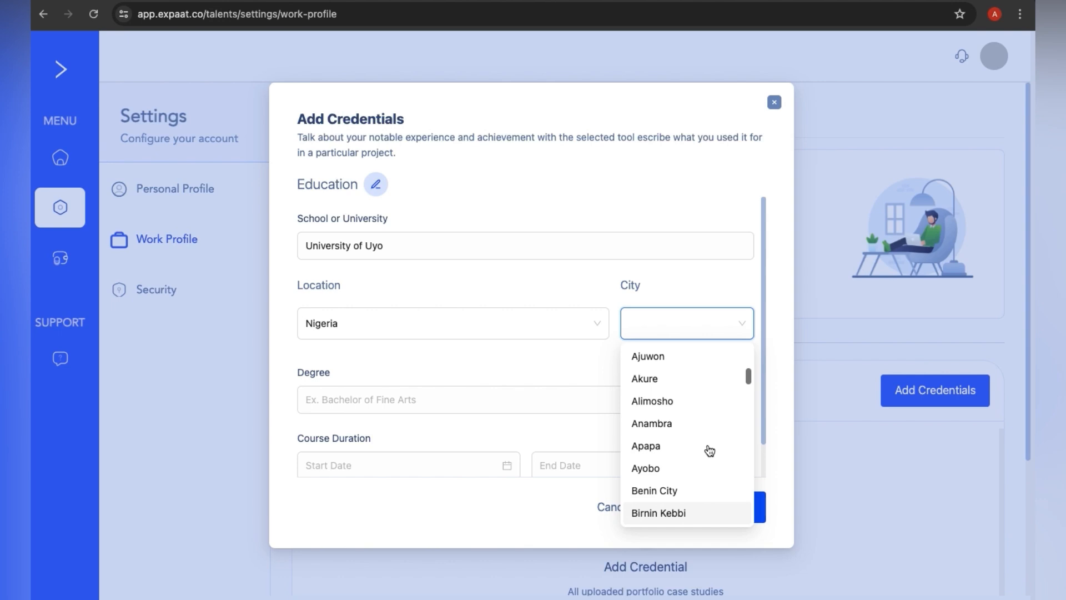
{"action": "key", "text": "Down"}
{"action": "key", "text": "Down"}
{"action": "key", "text": "Down"}
{"action": "key", "text": "Down"}
{"action": "key", "text": "Down"}
{"action": "key", "text": "Down"}
{"action": "key", "text": "Down"}
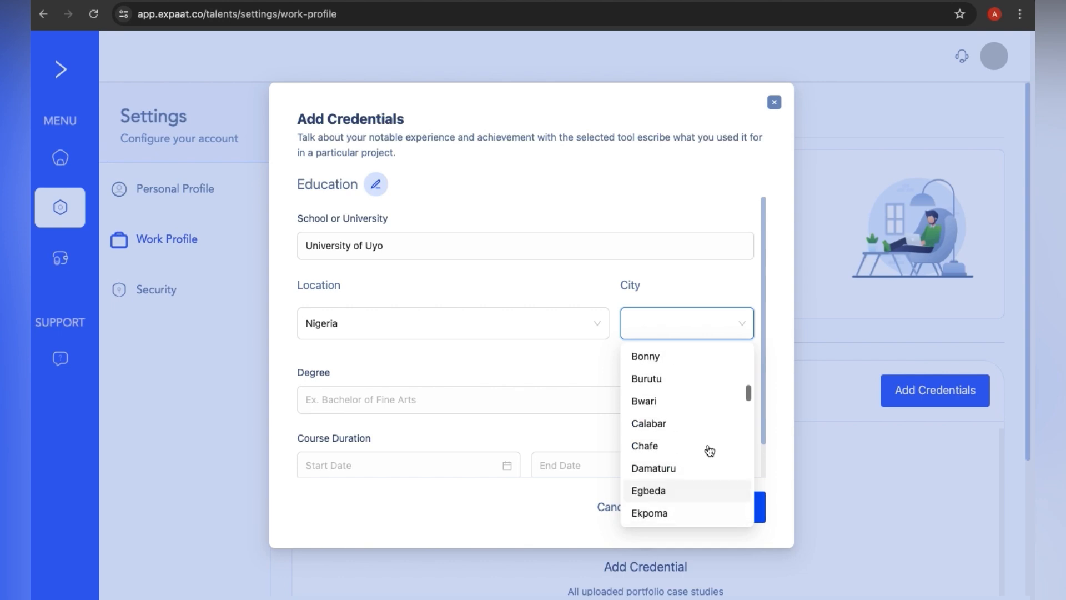
{"action": "key", "text": "Down"}
{"action": "key", "text": "Down"}
{"action": "key", "text": "Down"}
{"action": "key", "text": "Down"}
{"action": "key", "text": "Down"}
{"action": "key", "text": "Down"}
{"action": "key", "text": "Down"}
{"action": "key", "text": "Down"}
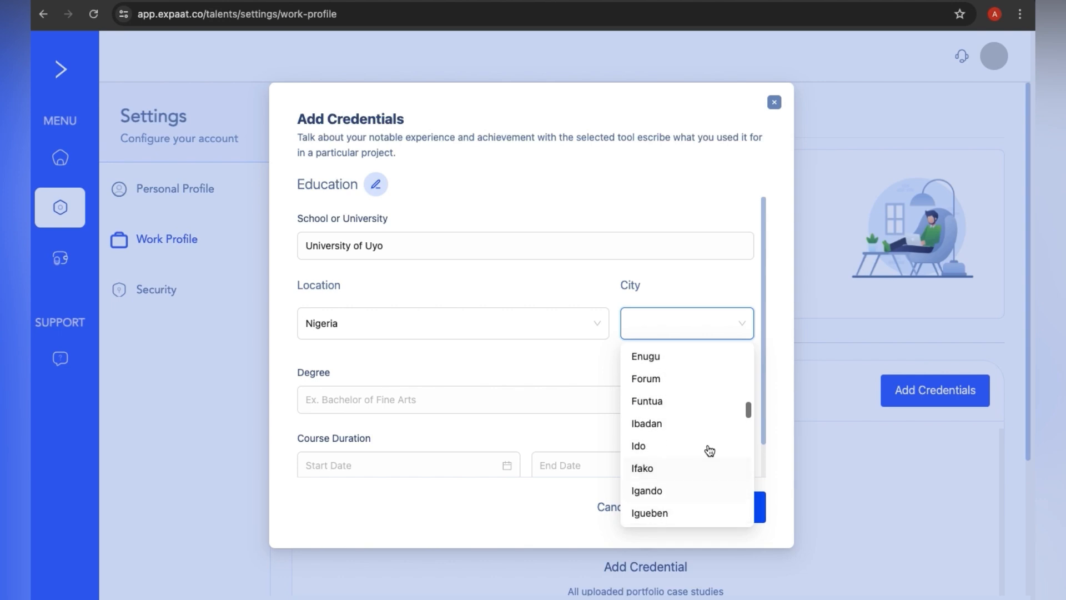
{"action": "key", "text": "Down"}
{"action": "key", "text": "Down"}
{"action": "key", "text": "Down"}
{"action": "key", "text": "Down"}
{"action": "key", "text": "Down"}
{"action": "key", "text": "Down"}
{"action": "key", "text": "Down"}
{"action": "key", "text": "Down"}
{"action": "key", "text": "Down"}
{"action": "key", "text": "Down"}
{"action": "key", "text": "Down"}
{"action": "key", "text": "Down"}
{"action": "key", "text": "Down"}
{"action": "key", "text": "Down"}
{"action": "key", "text": "Down"}
{"action": "key", "text": "Down"}
{"action": "key", "text": "Down"}
{"action": "key", "text": "Down"}
{"action": "key", "text": "Down"}
{"action": "key", "text": "Down"}
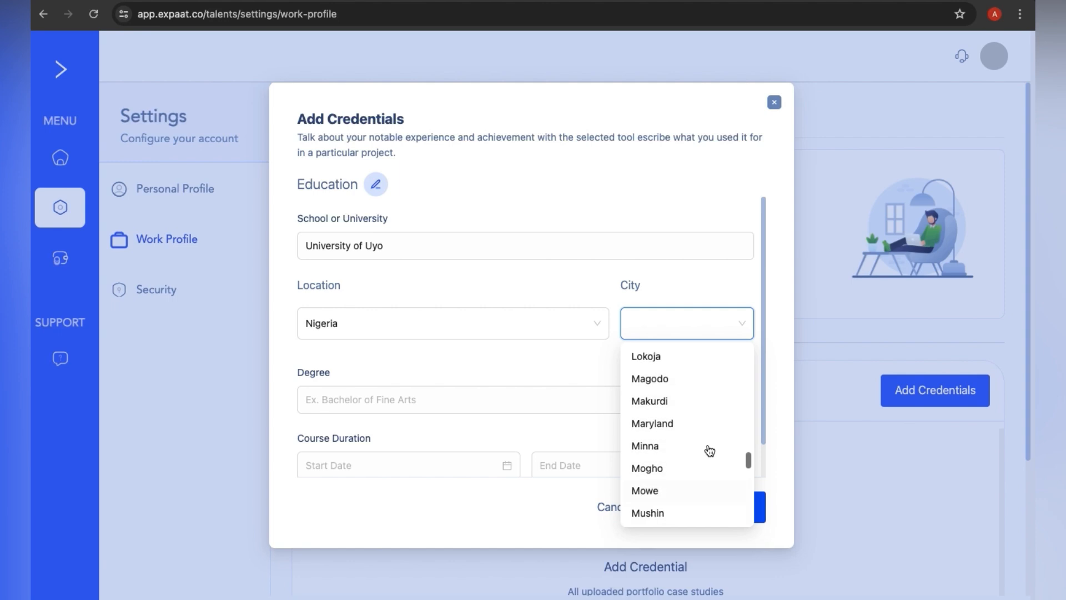
{"action": "key", "text": "Down"}
{"action": "key", "text": "Down"}
{"action": "key", "text": "Down"}
{"action": "key", "text": "Down"}
{"action": "key", "text": "Down"}
{"action": "key", "text": "Down"}
{"action": "key", "text": "Down"}
{"action": "key", "text": "Down"}
{"action": "key", "text": "Down"}
{"action": "key", "text": "Down"}
{"action": "key", "text": "Down"}
{"action": "key", "text": "Down"}
{"action": "key", "text": "Down"}
{"action": "key", "text": "Down"}
{"action": "key", "text": "Down"}
{"action": "key", "text": "Down"}
{"action": "key", "text": "Down"}
{"action": "key", "text": "Down"}
{"action": "key", "text": "Down"}
{"action": "key", "text": "Down"}
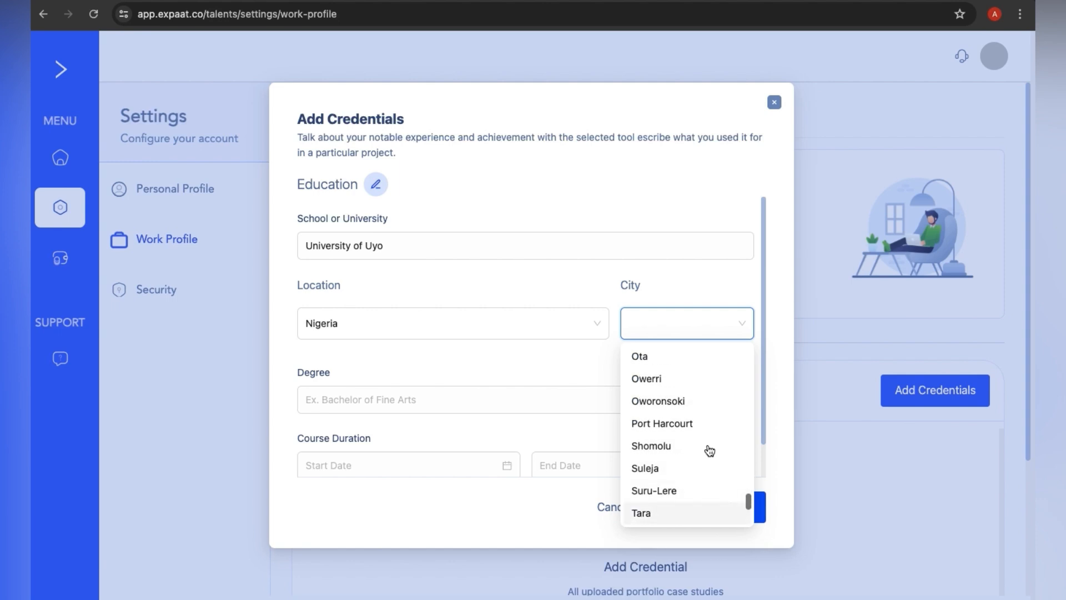
{"action": "key", "text": "Down"}
{"action": "key", "text": "Down"}
{"action": "key", "text": "Down"}
{"action": "key", "text": "Down"}
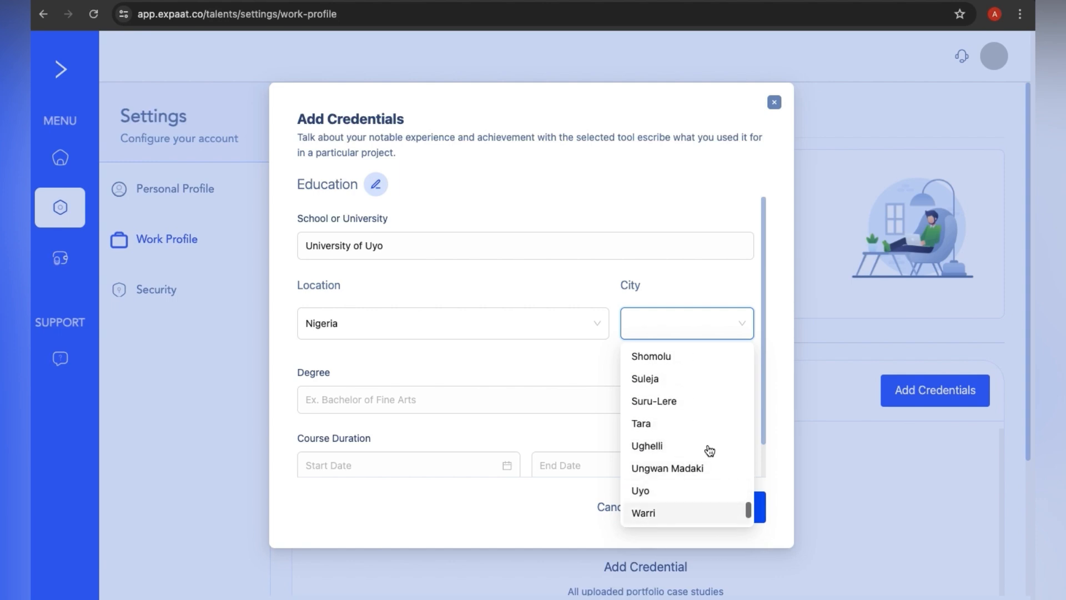
{"action": "left_click", "coordinate": [701, 491]}
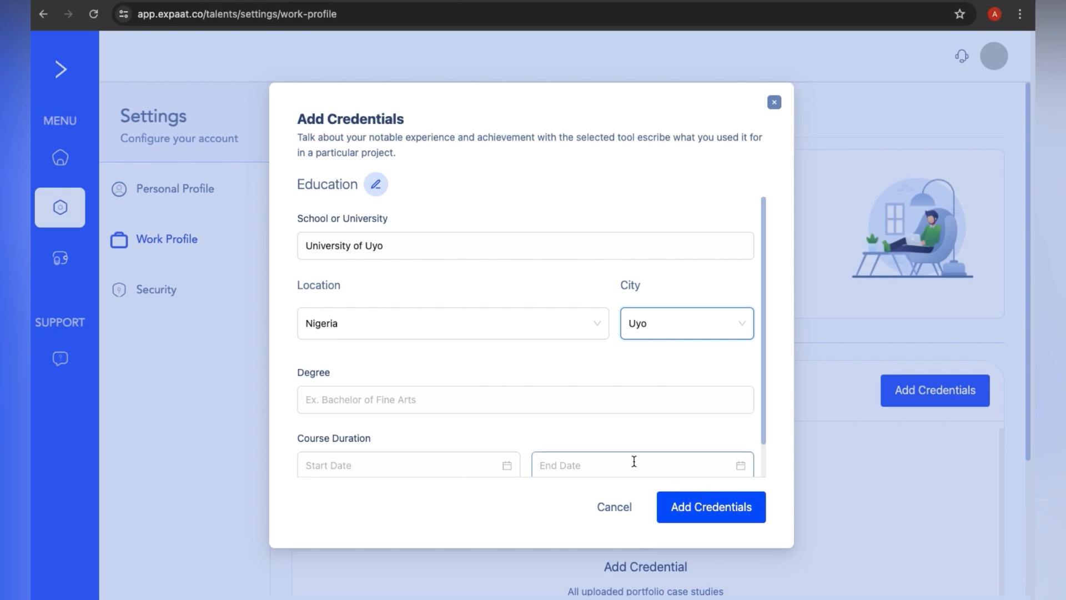
Enter "B.A(Hons) English and literary Studies" as the degree of the education credential
{"action": "left_click", "coordinate": [615, 400]}
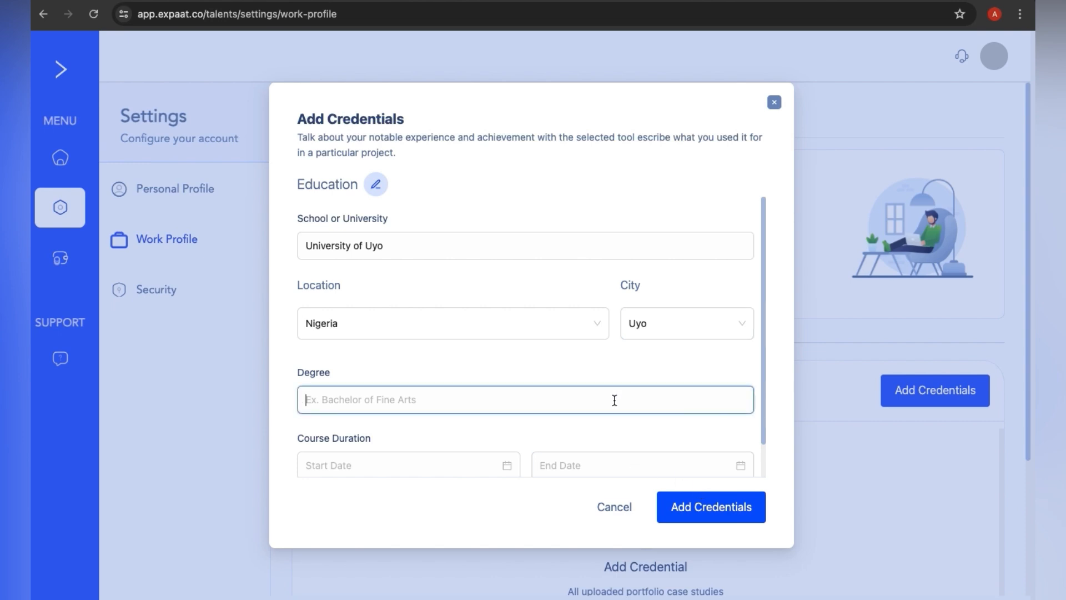
{"action": "type", "text": "Bachel"}
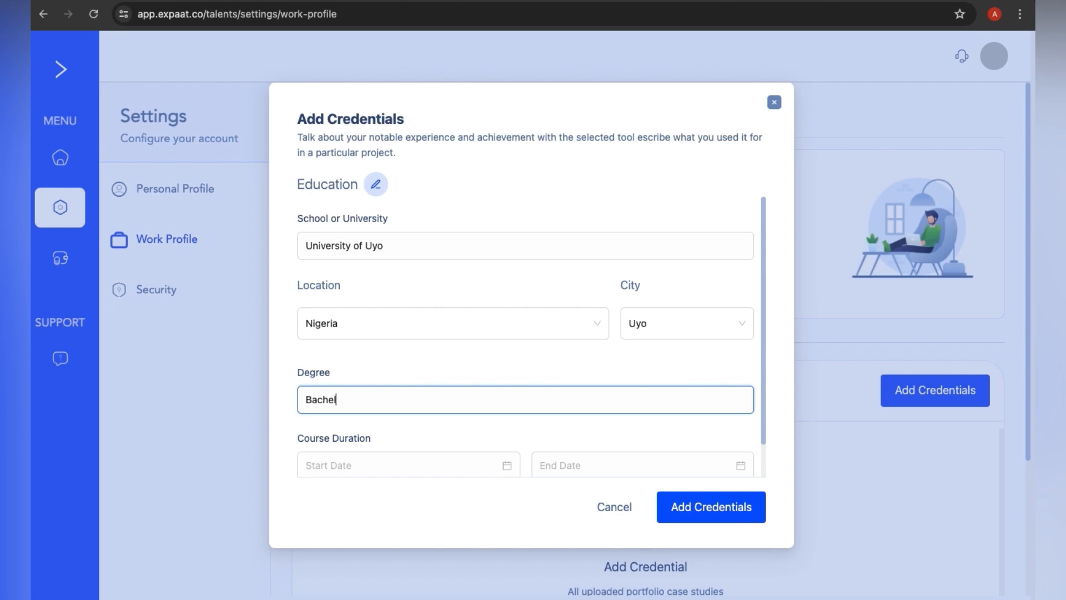
{"action": "type", "text": "or of"}
{"action": "key", "text": "BackSpace"}
{"action": "key", "text": "BackSpace"}
{"action": "key", "text": "BackSpace"}
{"action": "key", "text": "BackSpace"}
{"action": "key", "text": "BackSpace"}
{"action": "key", "text": "BackSpace"}
{"action": "key", "text": "BackSpace"}
{"action": "key", "text": "BackSpace"}
{"action": "key", "text": "BackSpace"}
{"action": "type", "text": ">"}
{"action": "key", "text": "BackSpace"}
{"action": "key", "text": "BackSpace"}
{"action": "type", "text": ".A(Hons) English and li"}
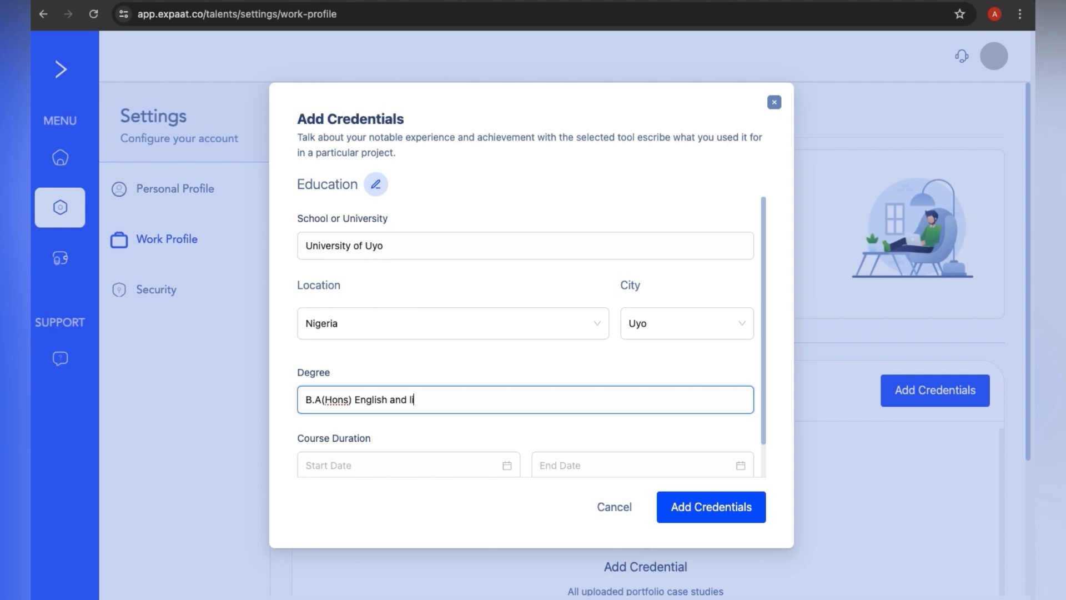
{"action": "type", "text": "terary Stuide"}
{"action": "key", "text": "BackSpace"}
{"action": "key", "text": "BackSpace"}
{"action": "type", "text": "dies"}
Set the course duration's start date to 2016-09-12
{"action": "left_click", "coordinate": [477, 469]}
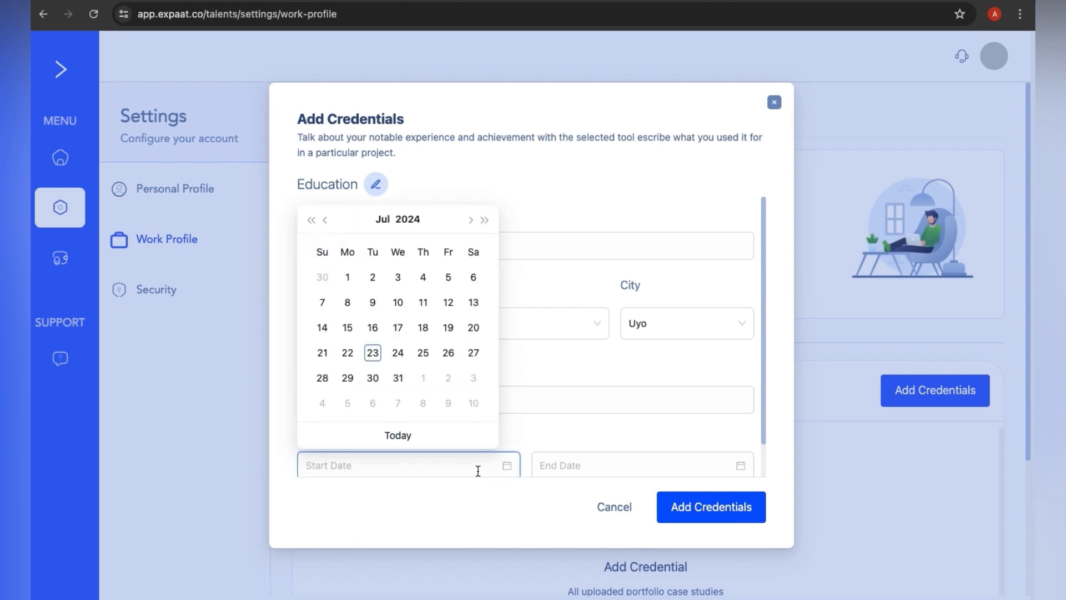
{"action": "left_click", "coordinate": [311, 220]}
{"action": "left_click", "coordinate": [311, 221]}
{"action": "left_click", "coordinate": [311, 221]}
{"action": "left_click", "coordinate": [311, 221]}
{"action": "left_click", "coordinate": [311, 220]}
{"action": "left_click", "coordinate": [311, 220]}
{"action": "left_click", "coordinate": [312, 221]}
{"action": "left_click", "coordinate": [311, 220]}
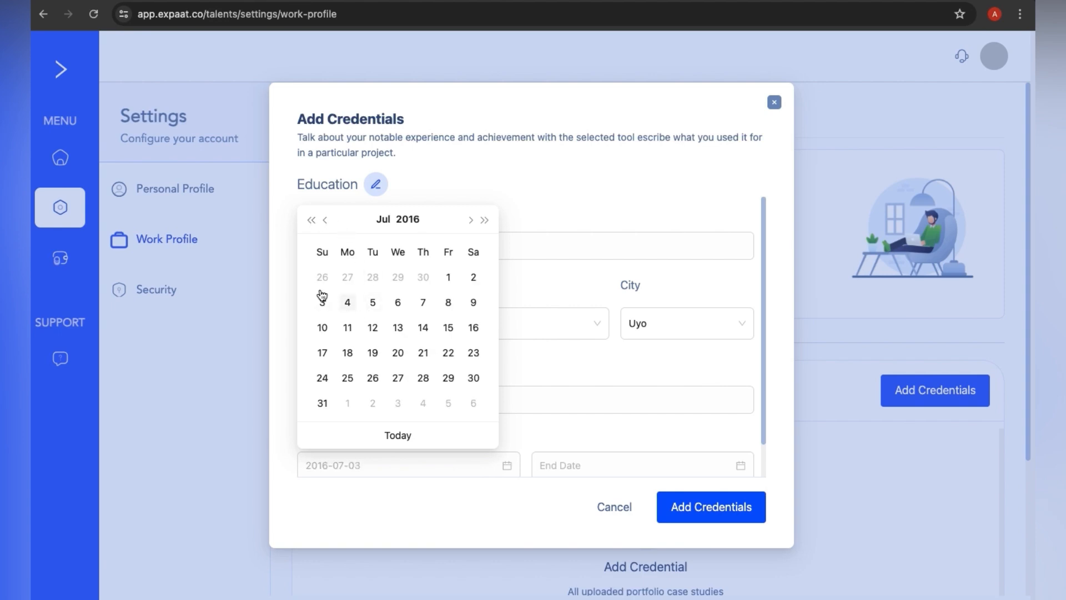
{"action": "left_click", "coordinate": [470, 222]}
{"action": "left_click", "coordinate": [471, 222]}
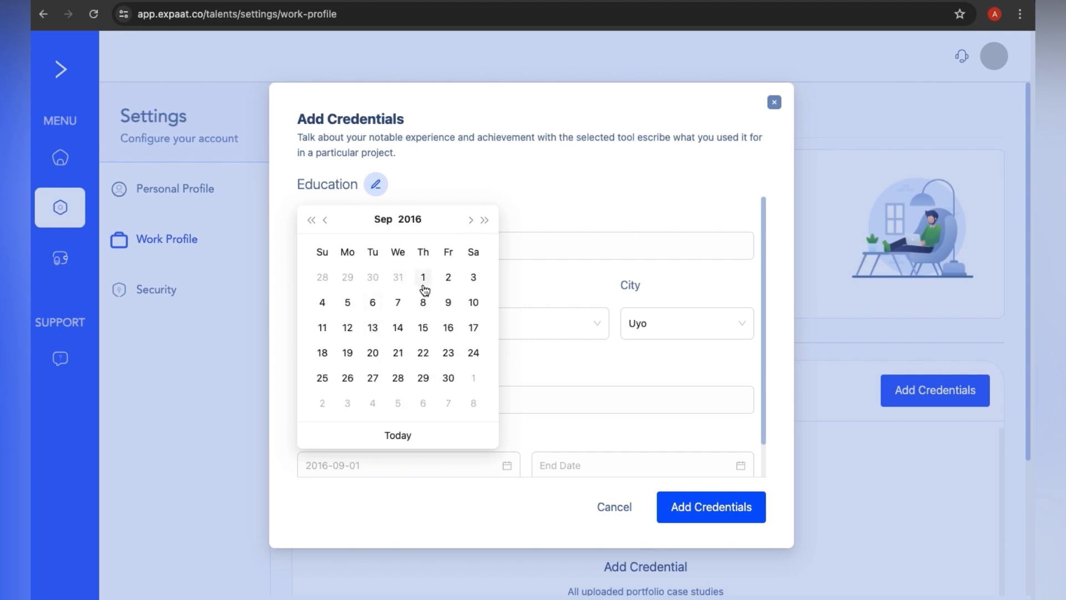
{"action": "left_click", "coordinate": [347, 330]}
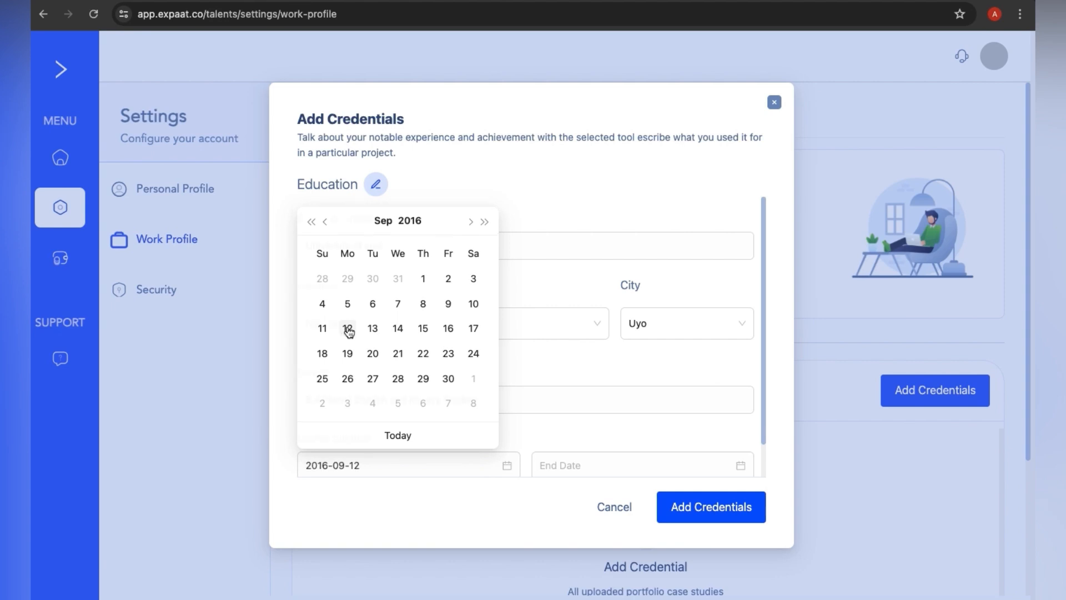
Set the course duration's end date to 2021-07-29
{"action": "left_click", "coordinate": [636, 464]}
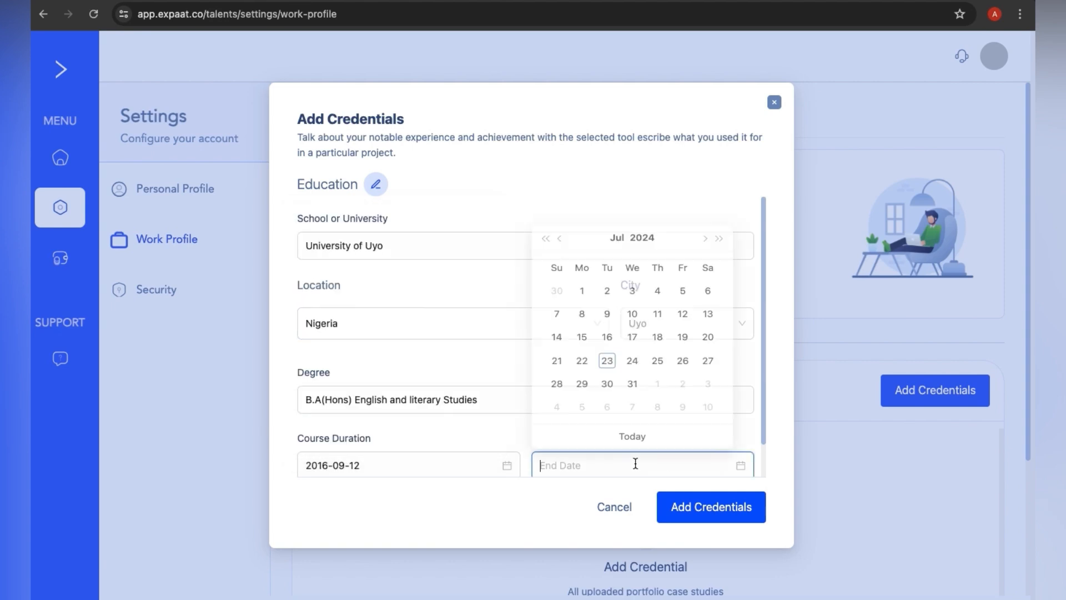
{"action": "left_click", "coordinate": [545, 220]}
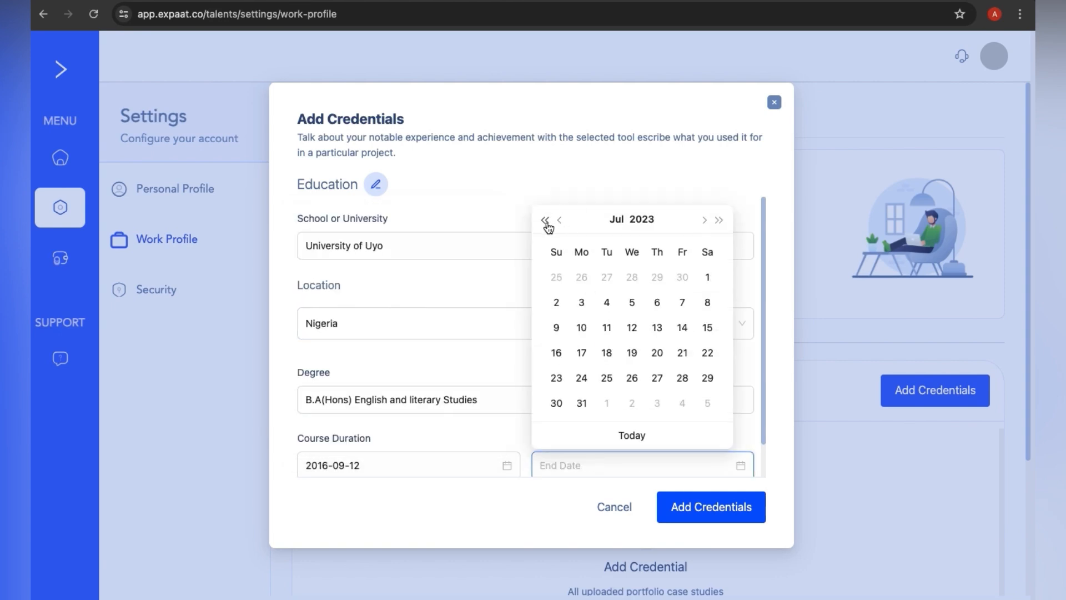
{"action": "left_click", "coordinate": [546, 221]}
{"action": "left_click", "coordinate": [546, 221]}
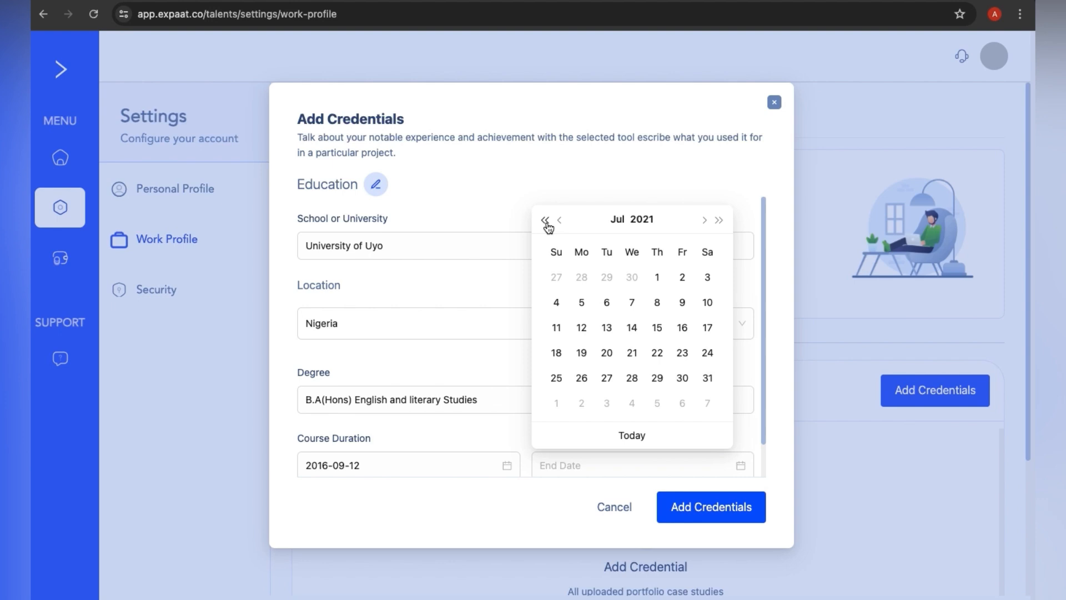
{"action": "left_click", "coordinate": [658, 377]}
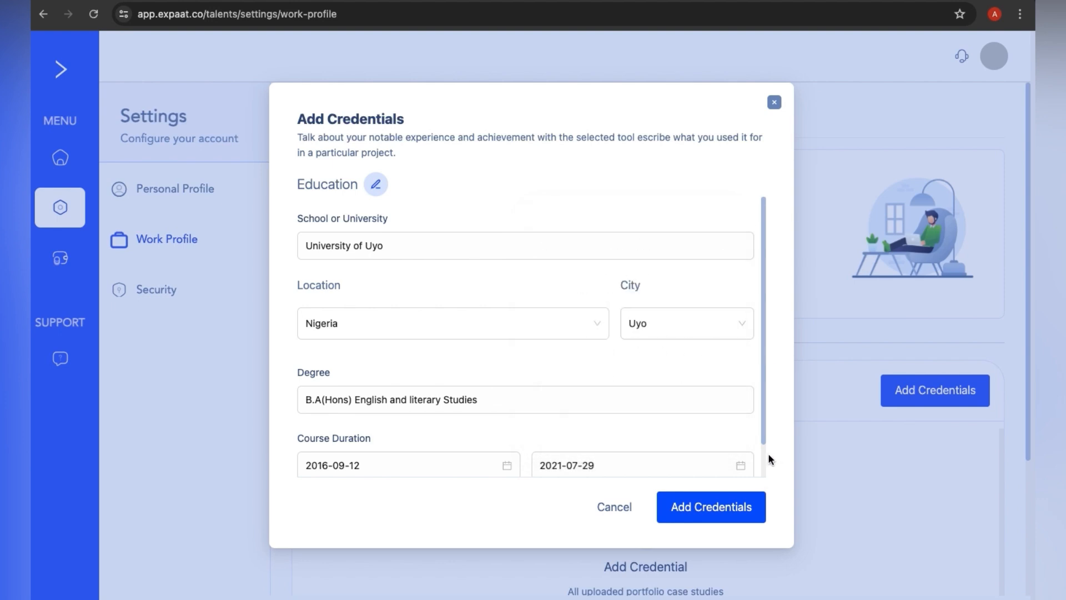
Review the education credential's details and submit it to the work profile
{"action": "scroll", "coordinate": [762, 455], "scroll_direction": "down", "scroll_amount": 2}
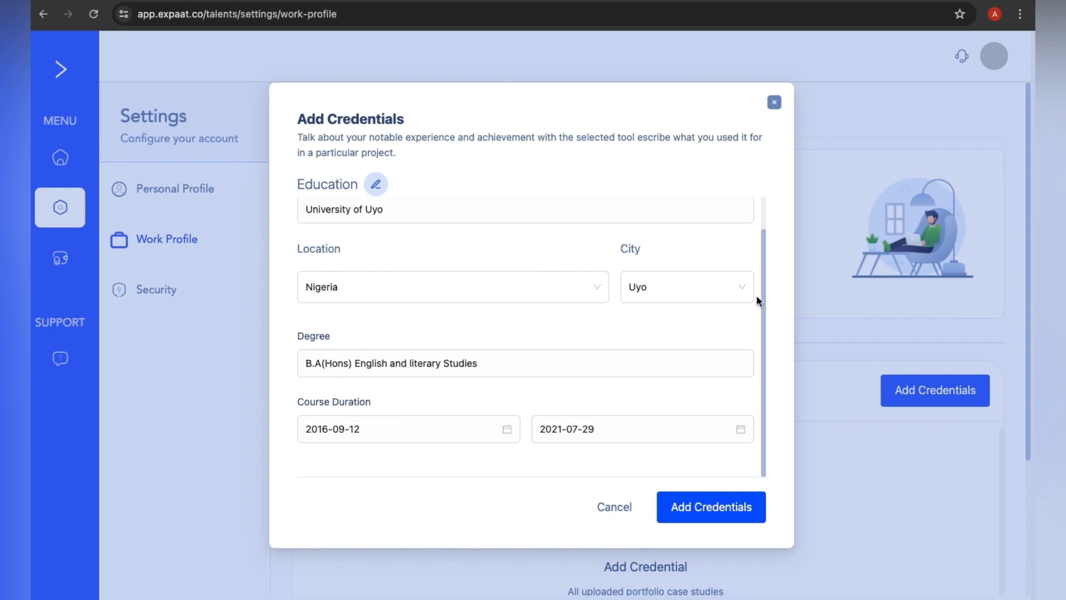
{"action": "scroll", "coordinate": [765, 221], "scroll_direction": "up", "scroll_amount": 2}
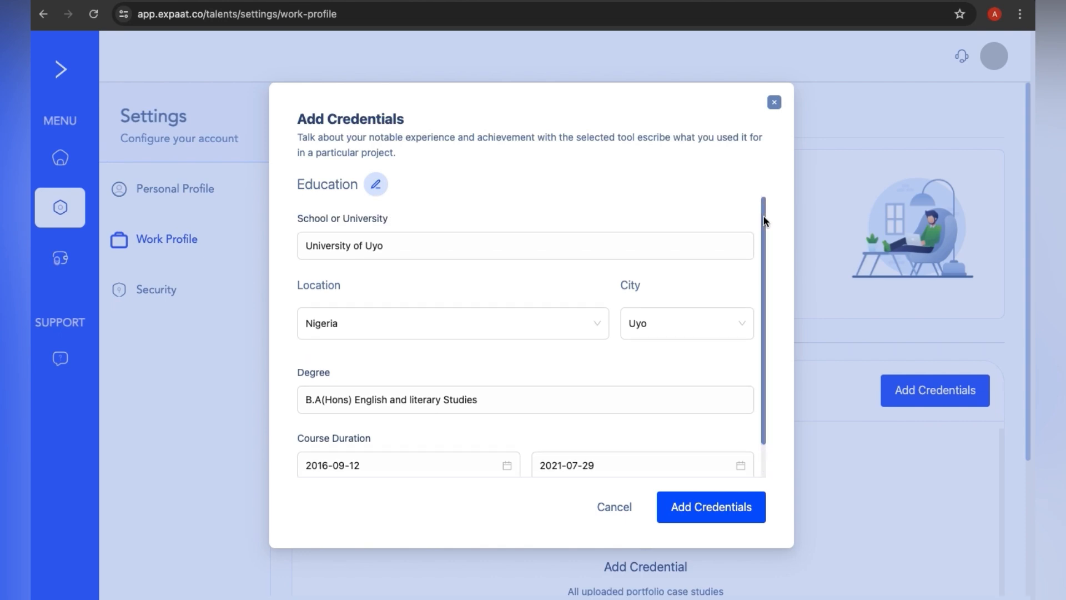
{"action": "scroll", "coordinate": [765, 461], "scroll_direction": "down", "scroll_amount": 2}
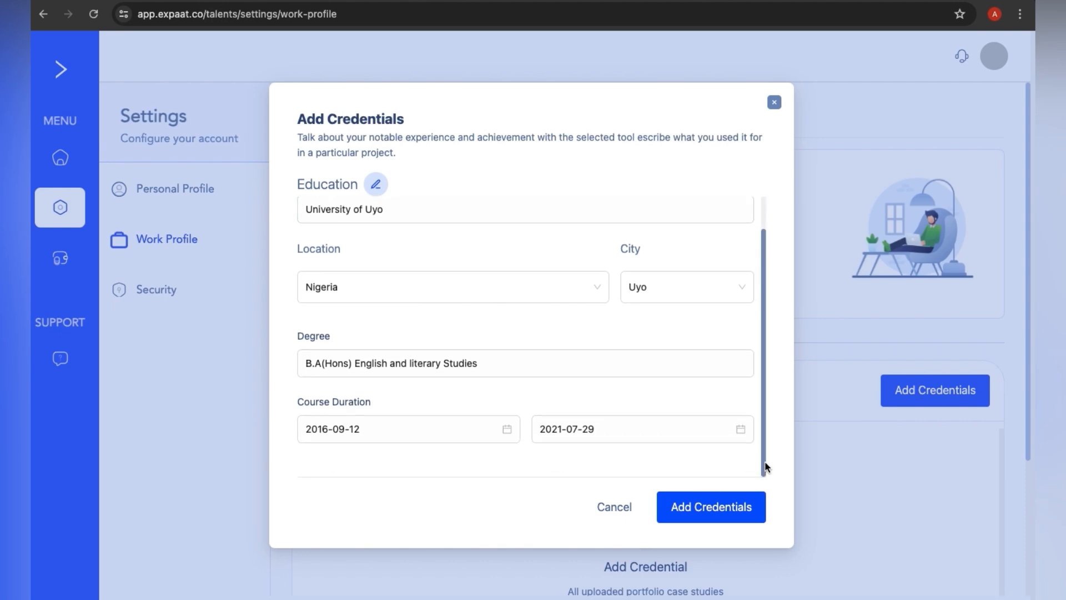
{"action": "left_click", "coordinate": [726, 508]}
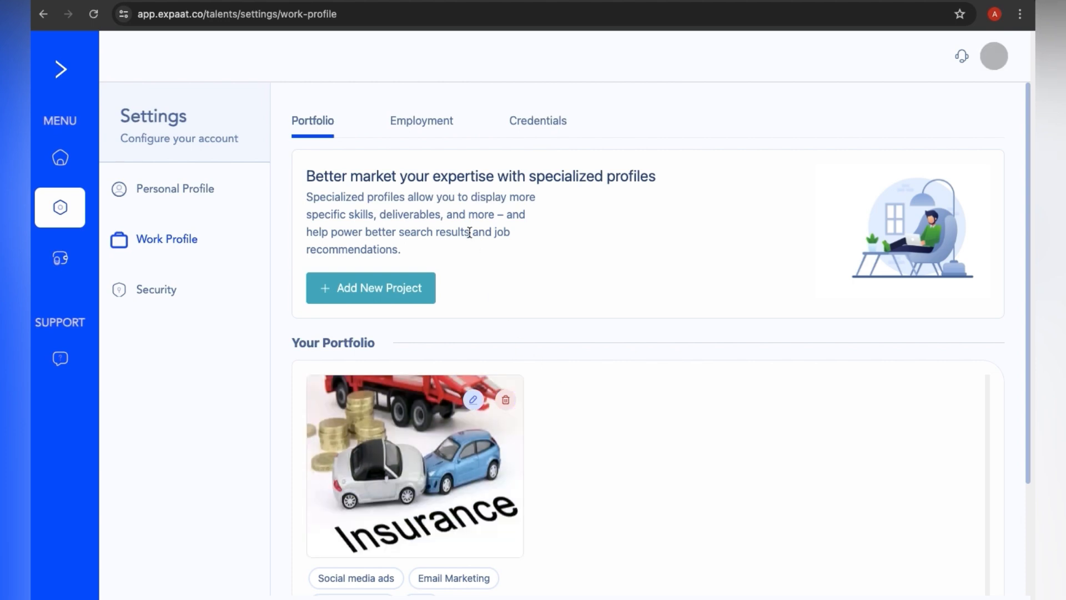
Show the non-education credentials of the work profile and start adding a new one of type Credentials
{"action": "left_click", "coordinate": [443, 127]}
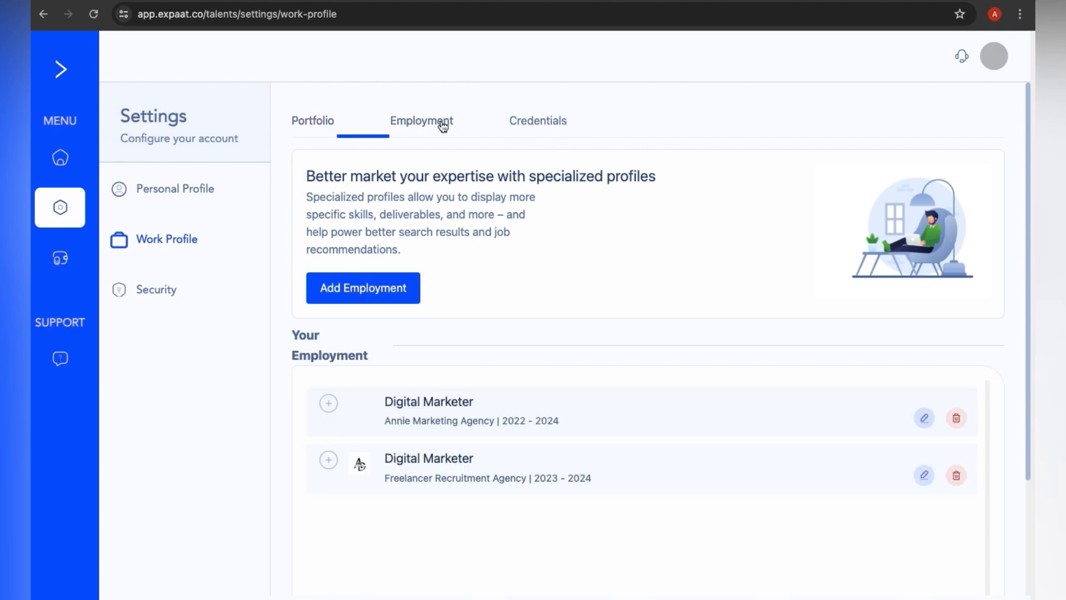
{"action": "left_click", "coordinate": [514, 137]}
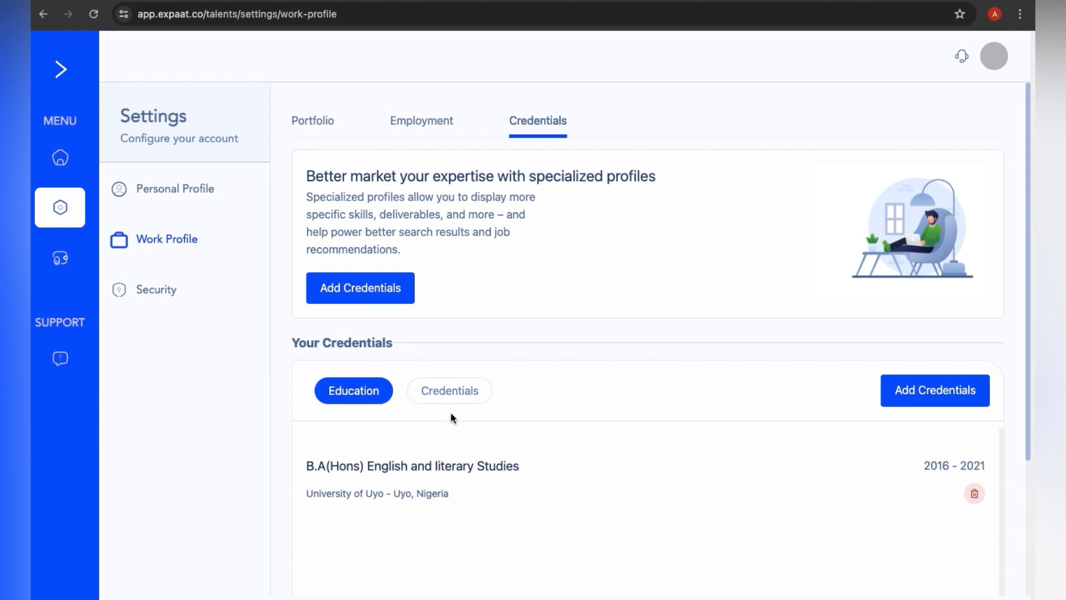
{"action": "left_click", "coordinate": [452, 395]}
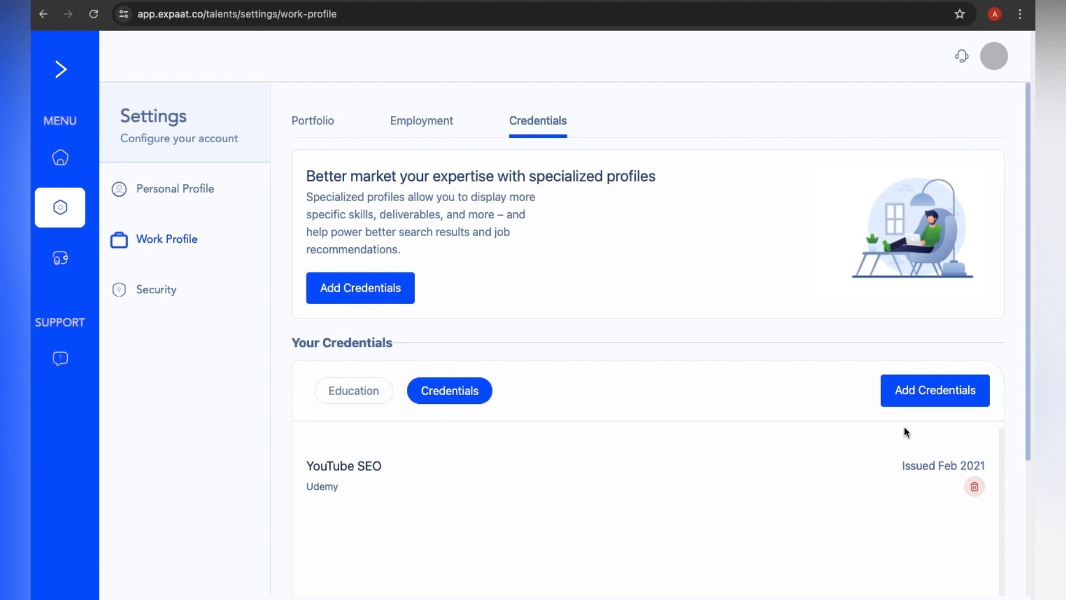
{"action": "left_click", "coordinate": [918, 395]}
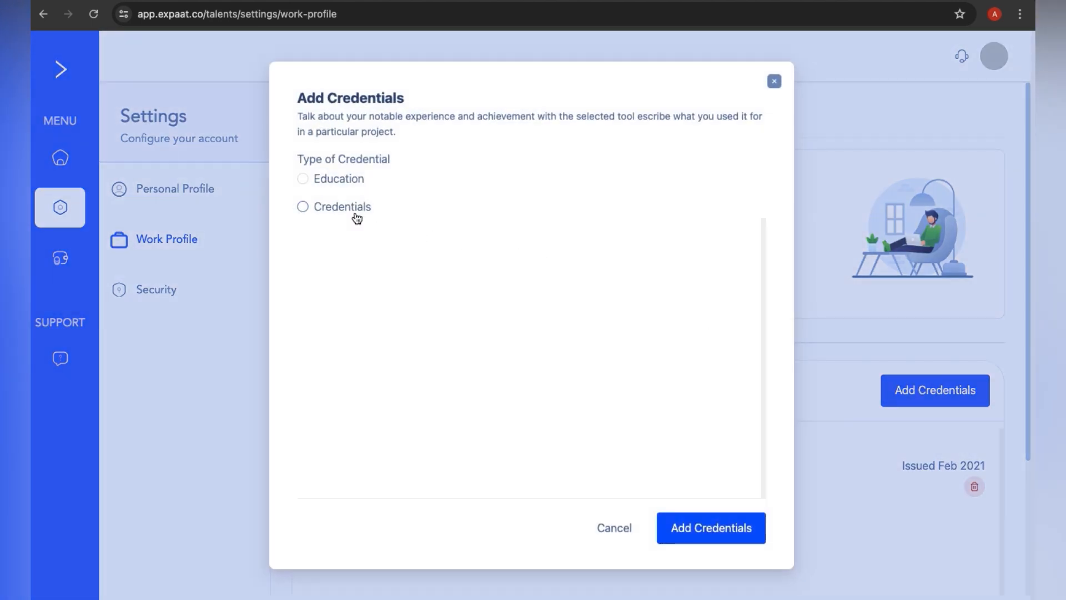
{"action": "left_click", "coordinate": [303, 207]}
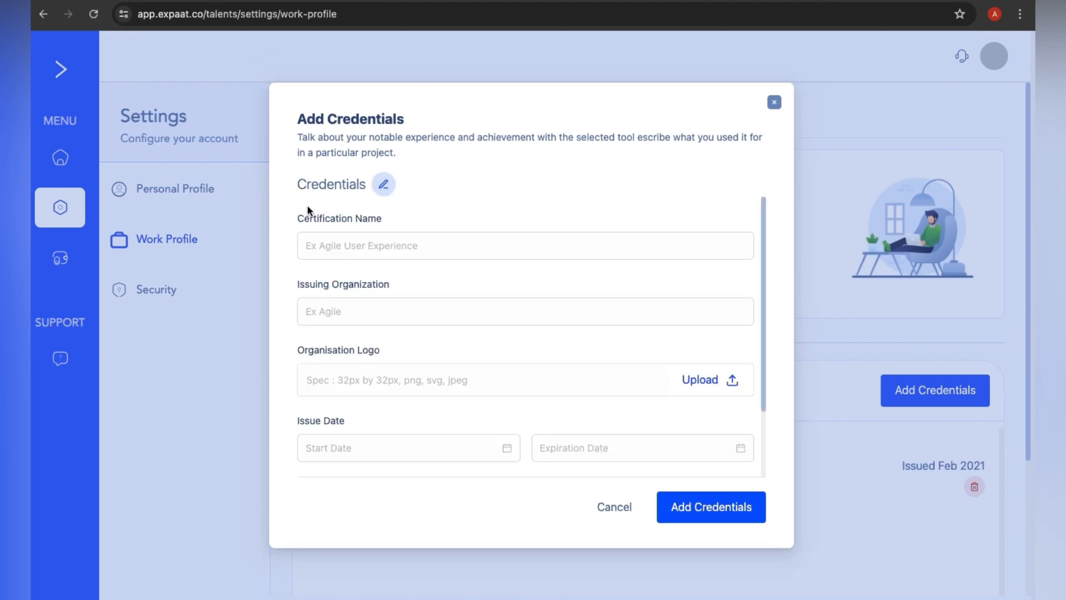
Enter "Foundation of Content Writing" as the certification name
{"action": "left_click", "coordinate": [362, 248]}
{"action": "left_click", "coordinate": [364, 246]}
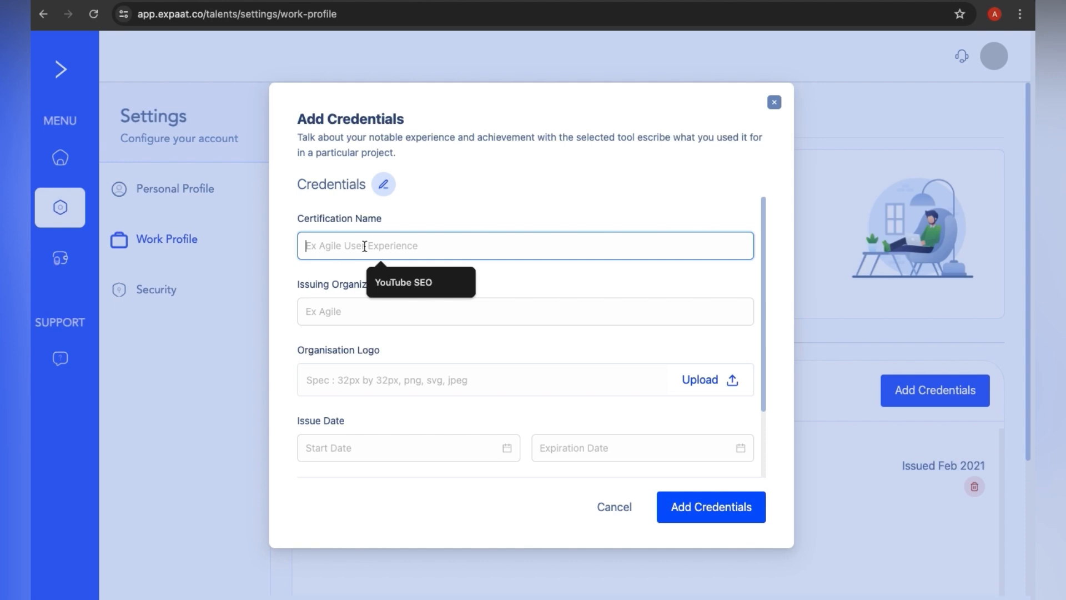
{"action": "type", "text": "C"}
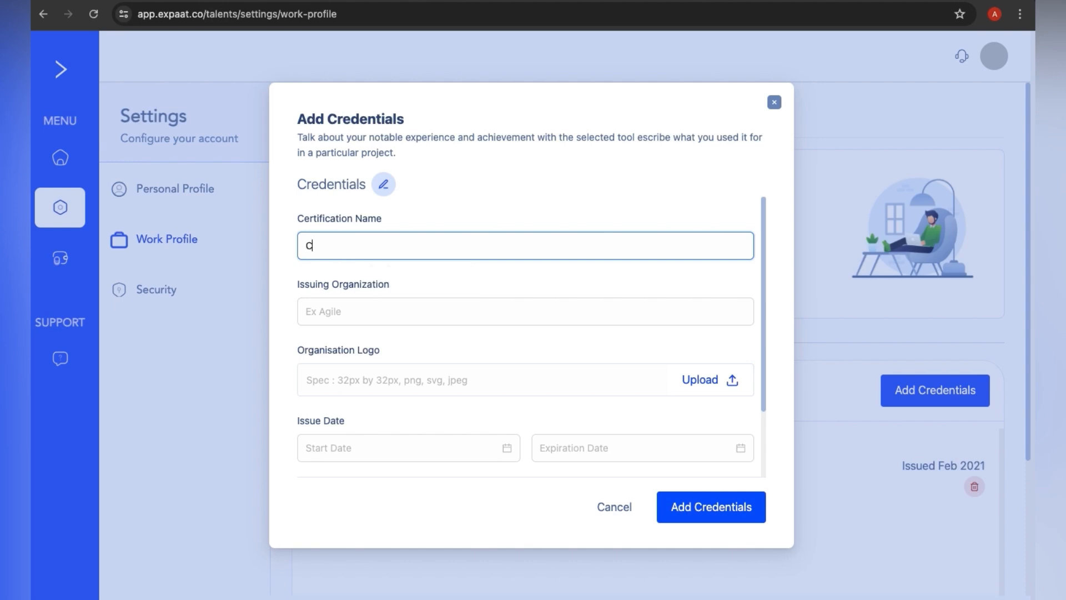
{"action": "type", "text": "ontent Writing"}
{"action": "left_click", "coordinate": [300, 249]}
{"action": "type", "text": "Foundation"}
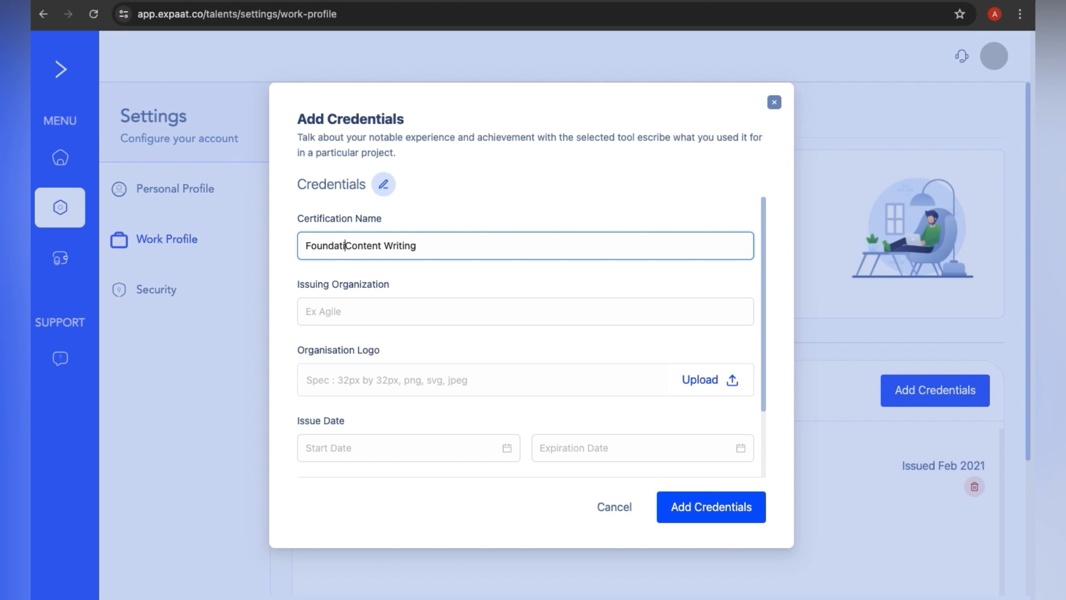
{"action": "type", "text": " of"}
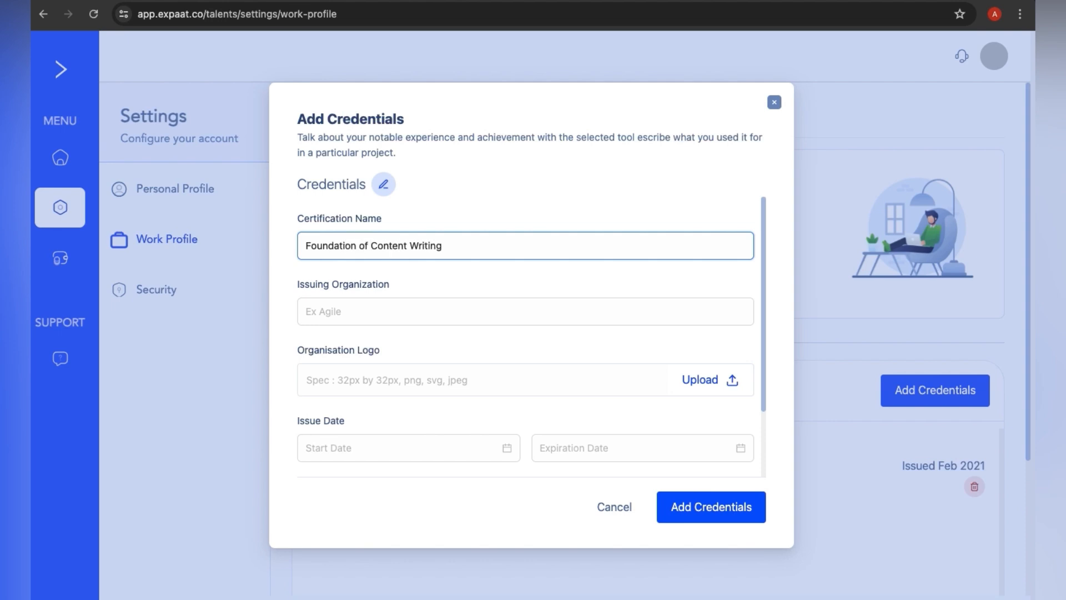
Enter Coursera as the certification's issuing organization
{"action": "left_click", "coordinate": [342, 312]}
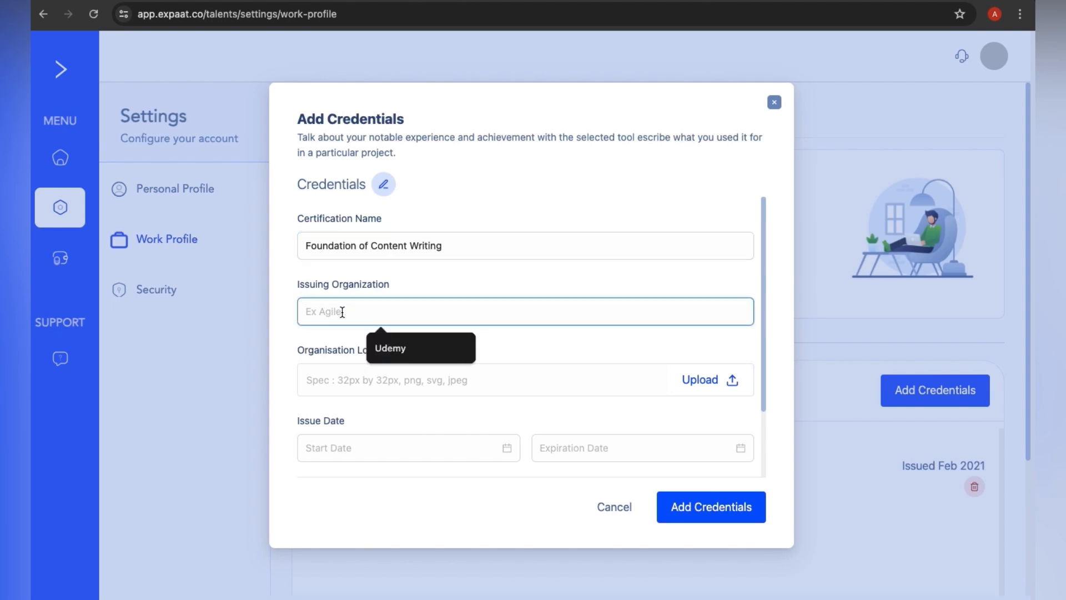
{"action": "type", "text": "C"}
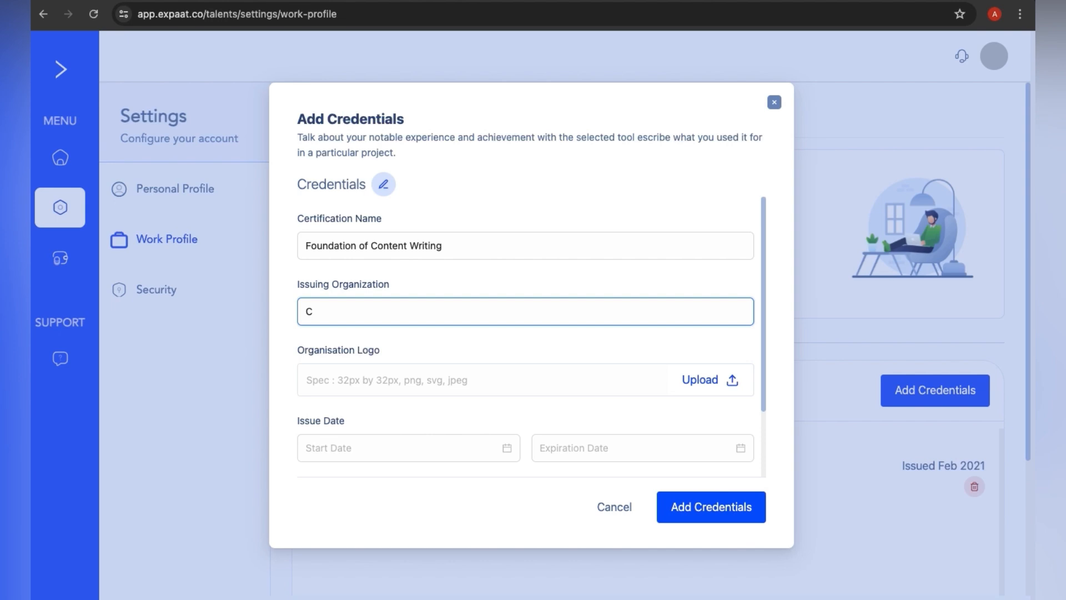
{"action": "type", "text": "oursera"}
{"action": "left_click", "coordinate": [732, 383]}
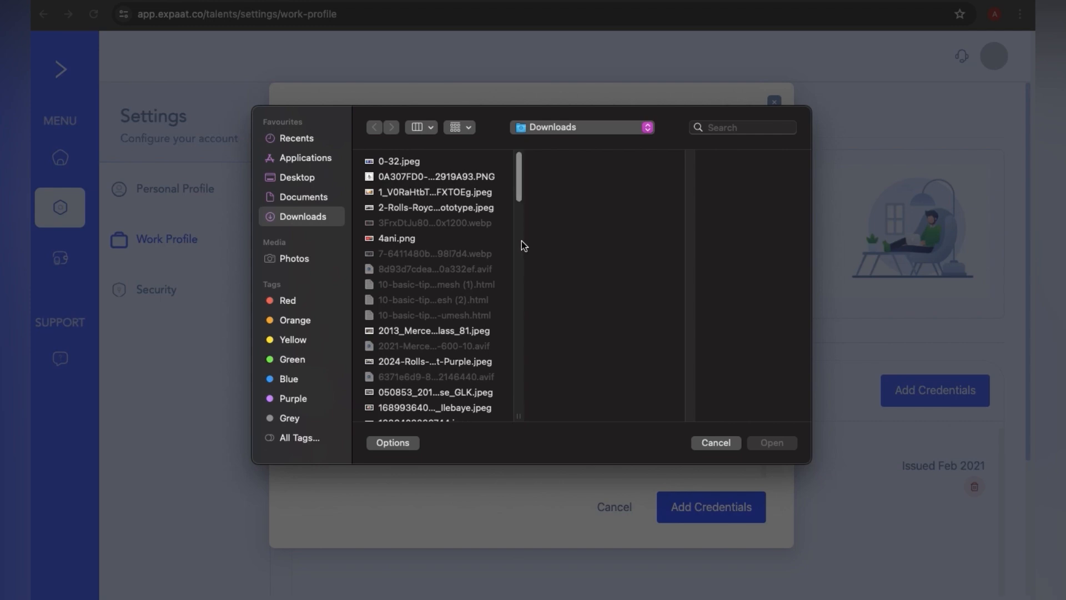
{"action": "left_click", "coordinate": [521, 241]}
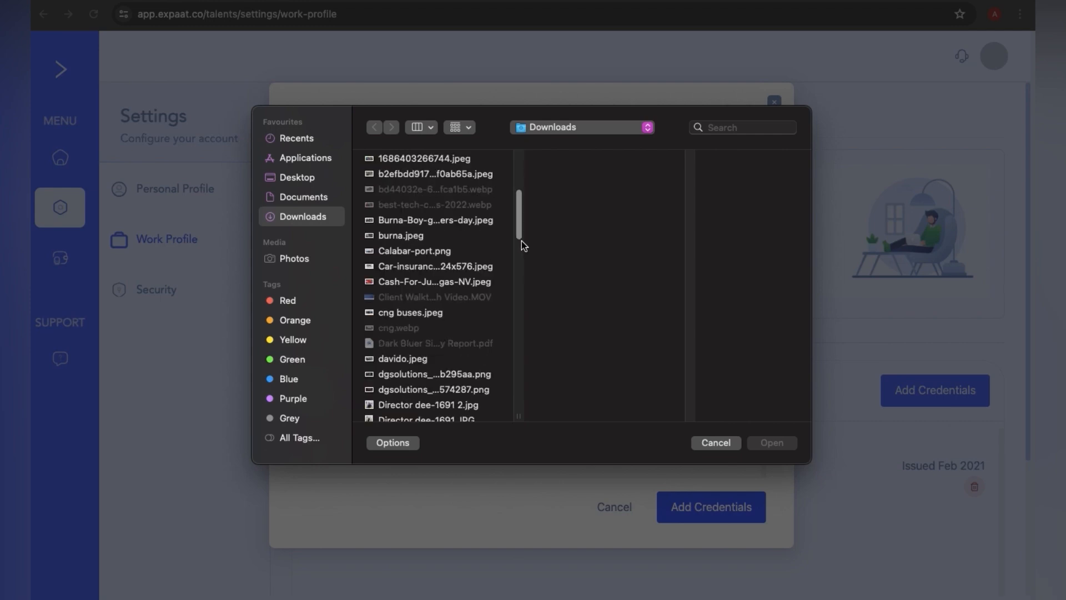
{"action": "left_click", "coordinate": [716, 442]}
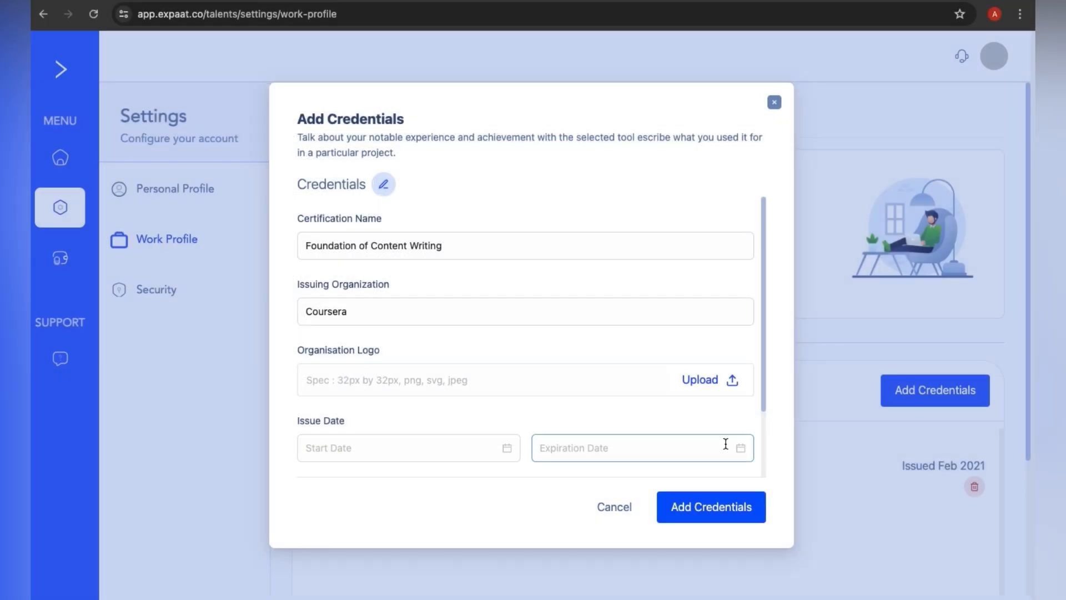
Set the certification's issue start date to 2024-03-19
{"action": "left_click", "coordinate": [474, 453]}
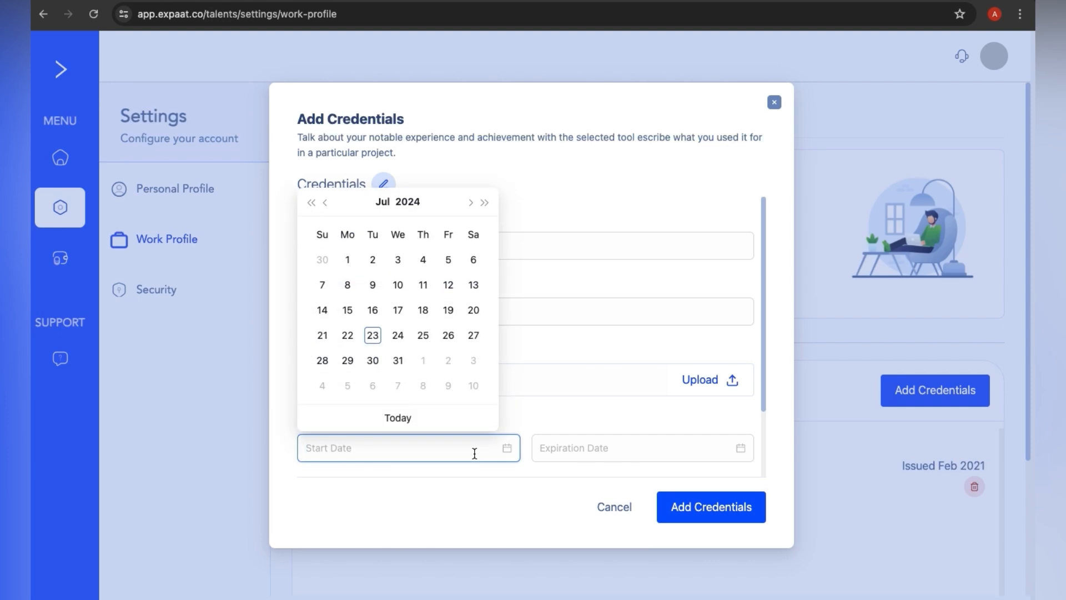
{"action": "left_click", "coordinate": [326, 203]}
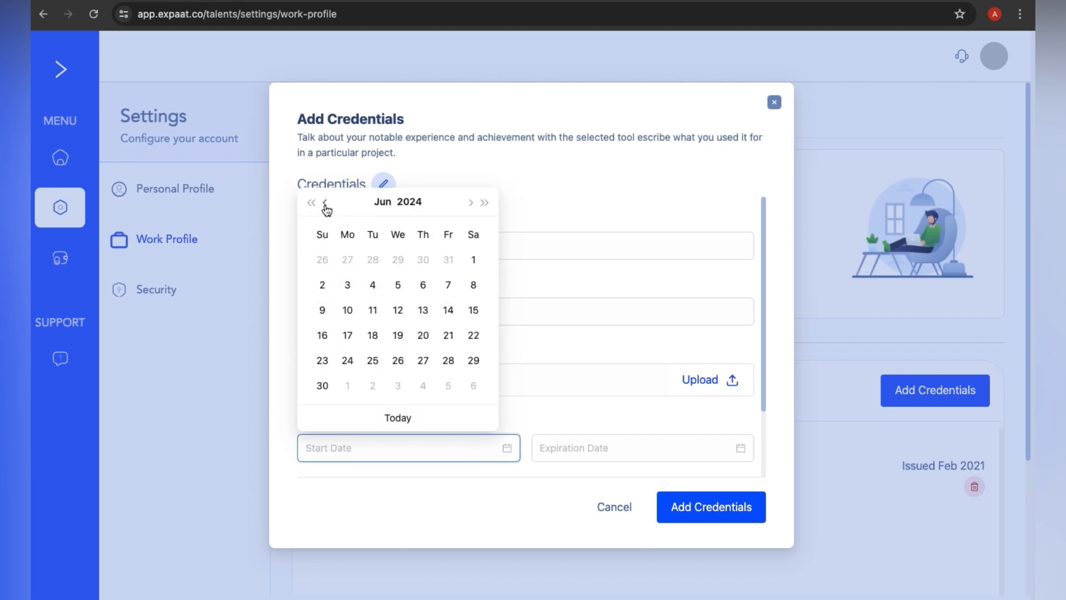
{"action": "left_click", "coordinate": [325, 203]}
{"action": "left_click", "coordinate": [326, 203]}
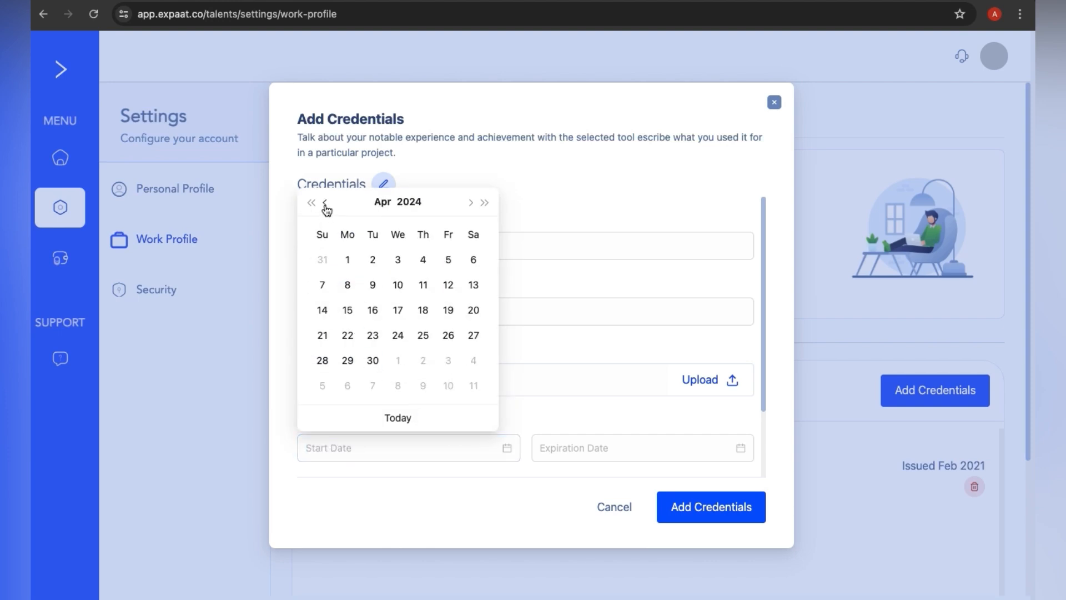
{"action": "left_click", "coordinate": [326, 203]}
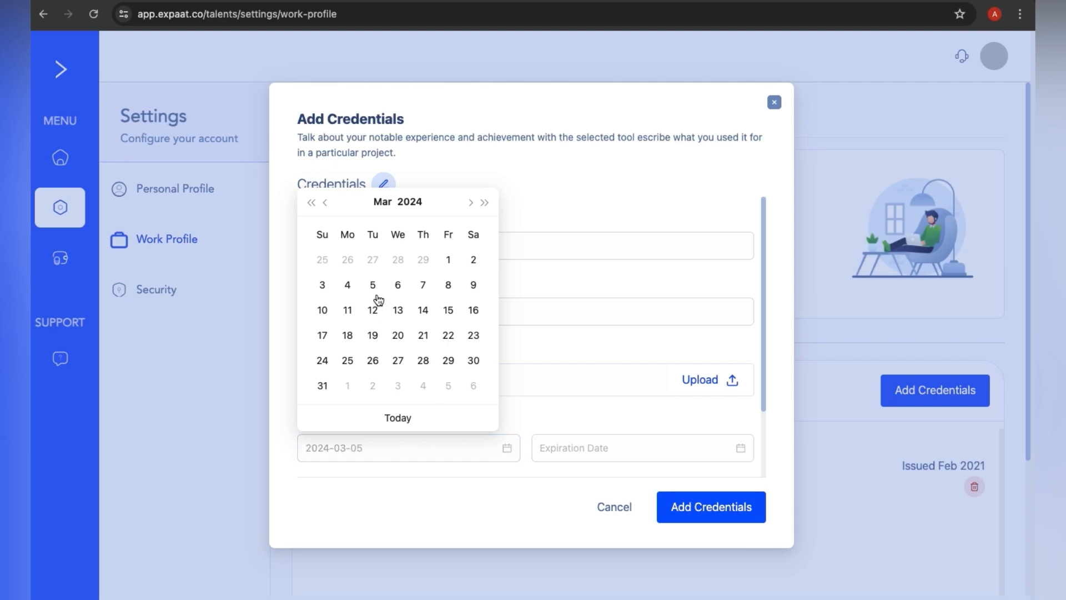
{"action": "left_click", "coordinate": [375, 335]}
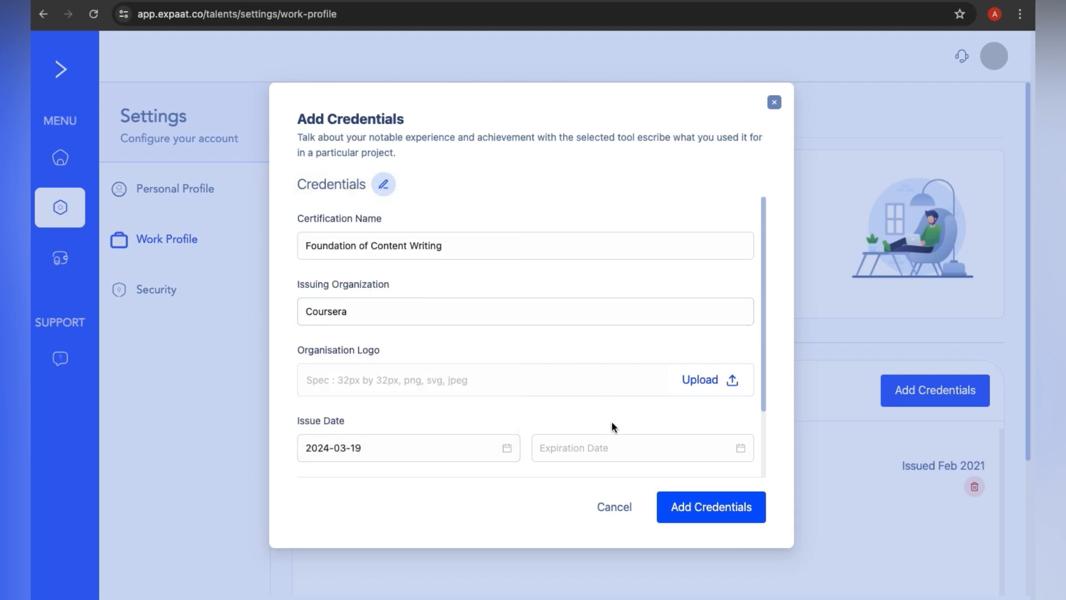
Set the certification's expiration date to 2029-07-18
{"action": "left_click", "coordinate": [743, 451]}
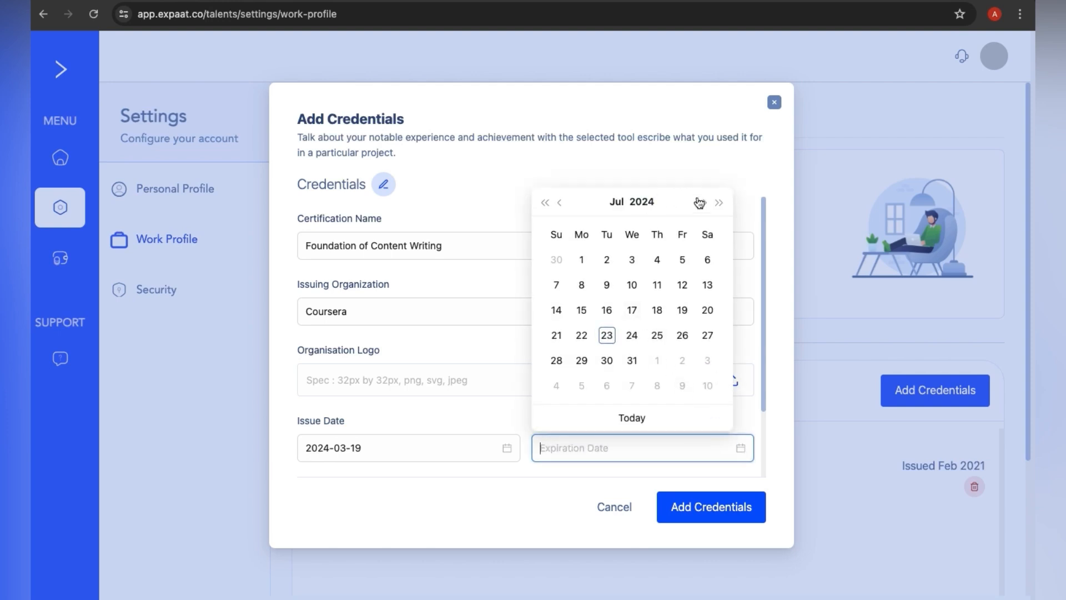
{"action": "double_click", "coordinate": [719, 204]}
{"action": "double_click", "coordinate": [718, 203]}
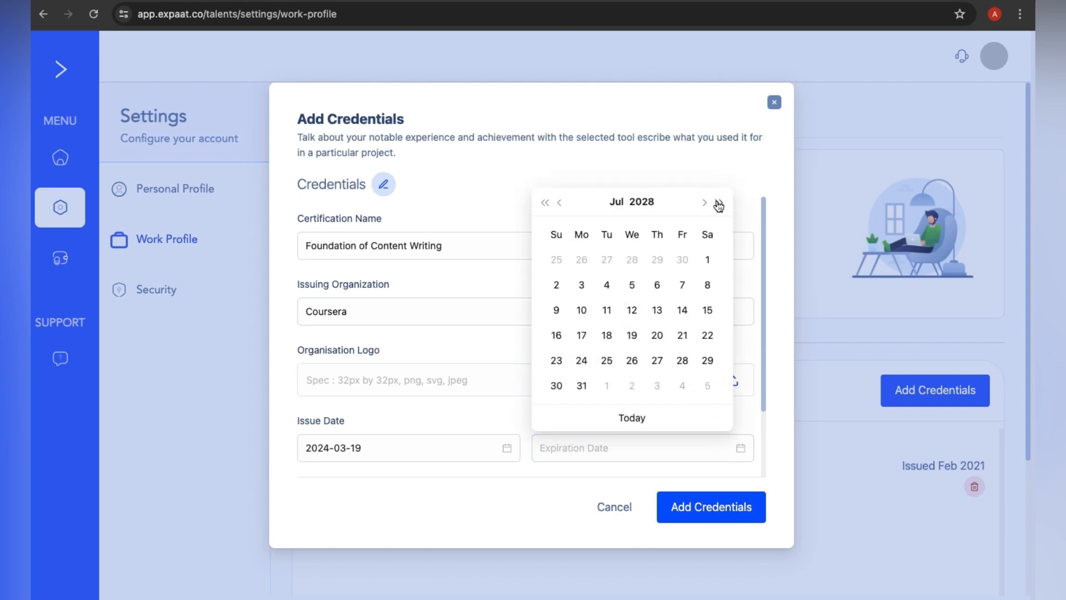
{"action": "left_click", "coordinate": [719, 204]}
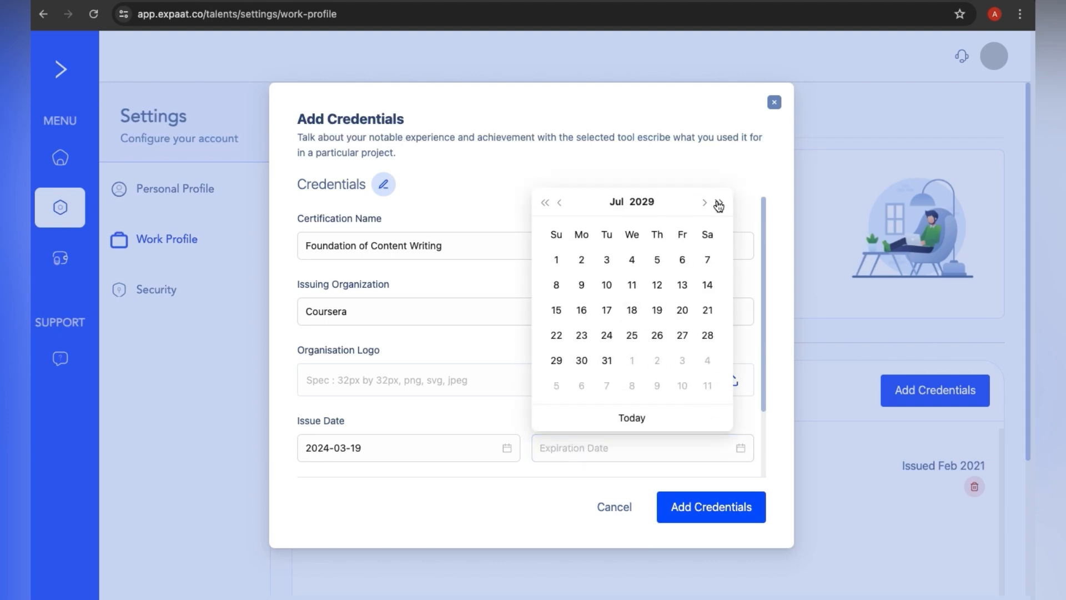
{"action": "left_click", "coordinate": [632, 310]}
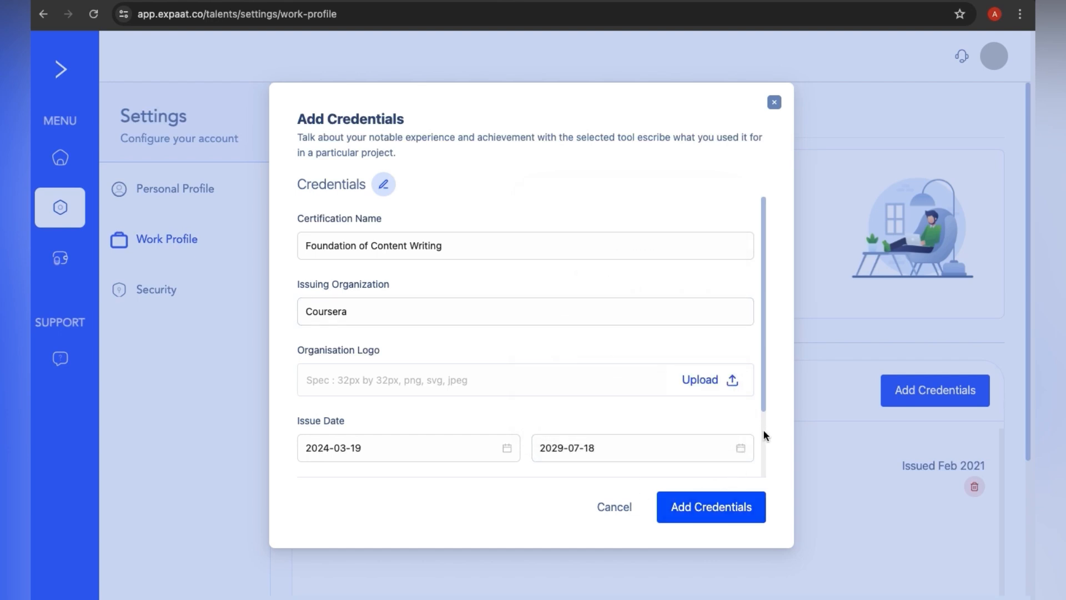
Submit the Foundation of Content Writing certification without a credential ID and display the work profile's list of non-education credentials
{"action": "scroll", "coordinate": [765, 430], "scroll_direction": "down", "scroll_amount": 2}
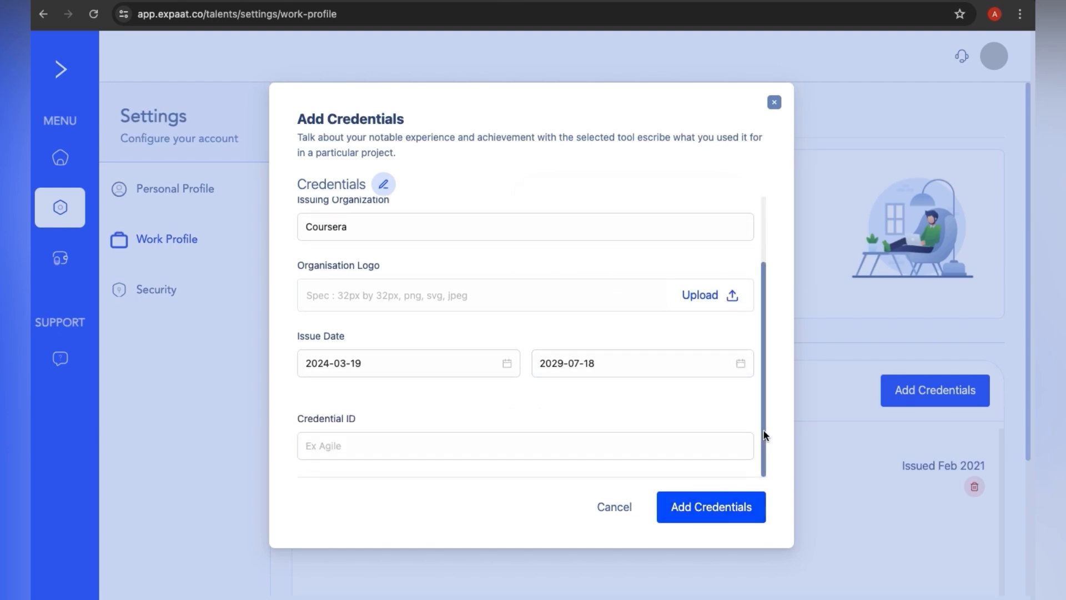
{"action": "left_click", "coordinate": [653, 449]}
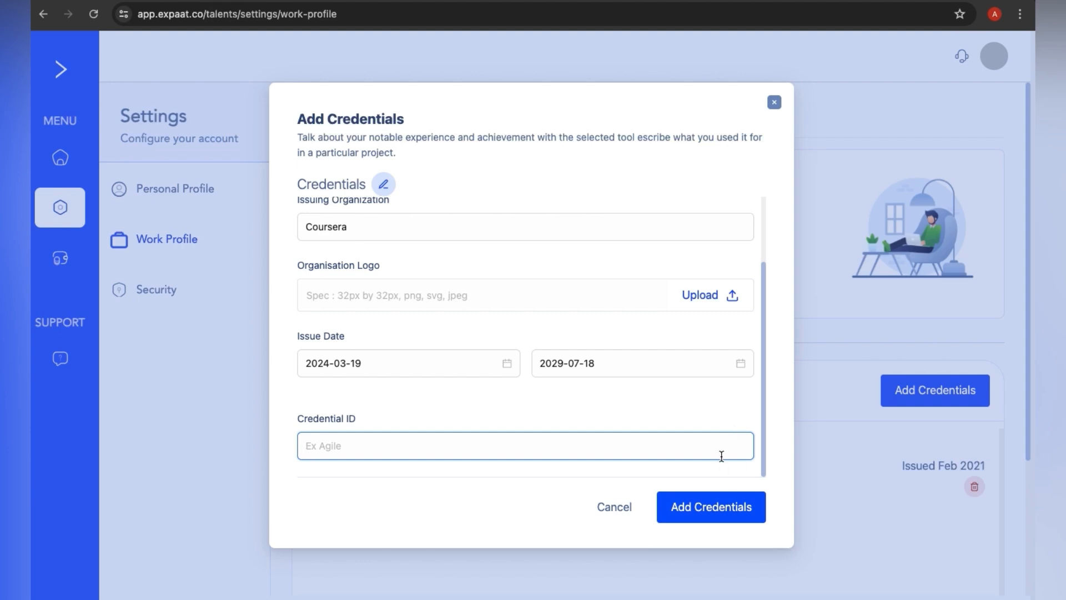
{"action": "scroll", "coordinate": [764, 245], "scroll_direction": "up", "scroll_amount": 3}
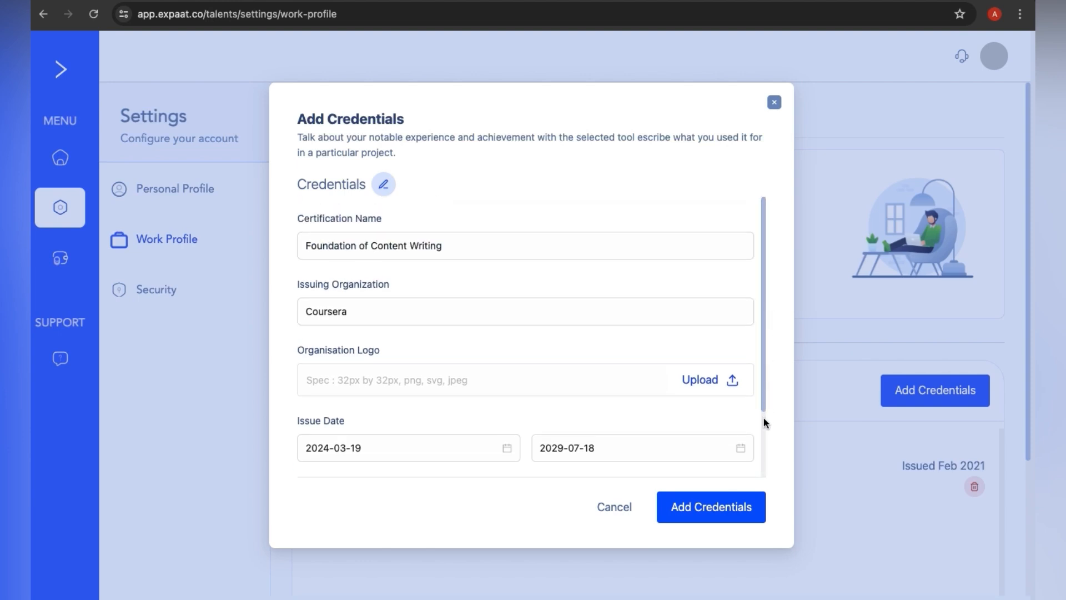
{"action": "scroll", "coordinate": [764, 417], "scroll_direction": "down", "scroll_amount": 3}
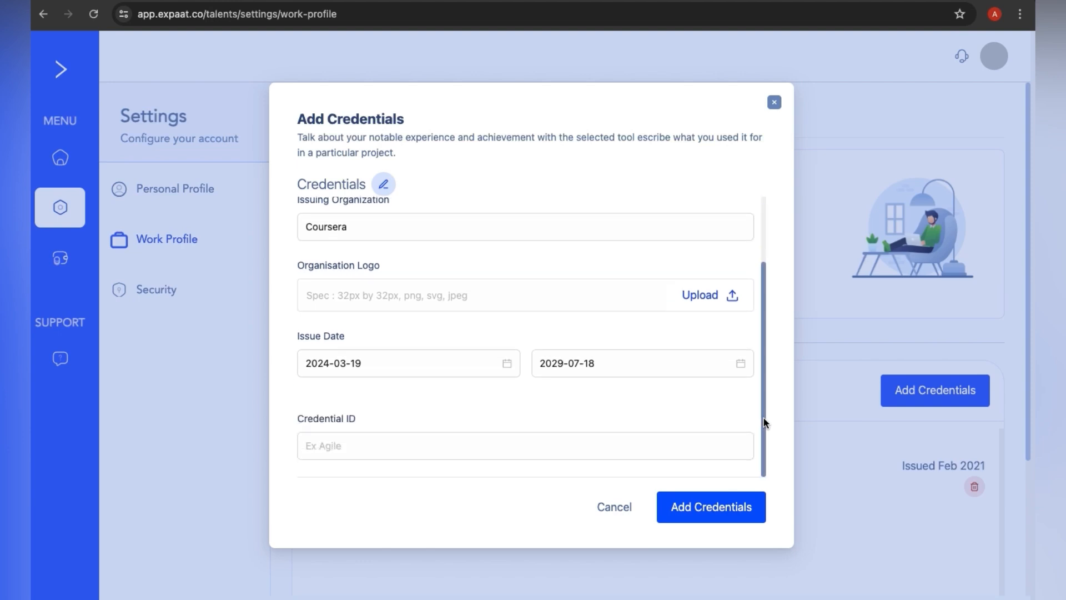
{"action": "left_click", "coordinate": [707, 507]}
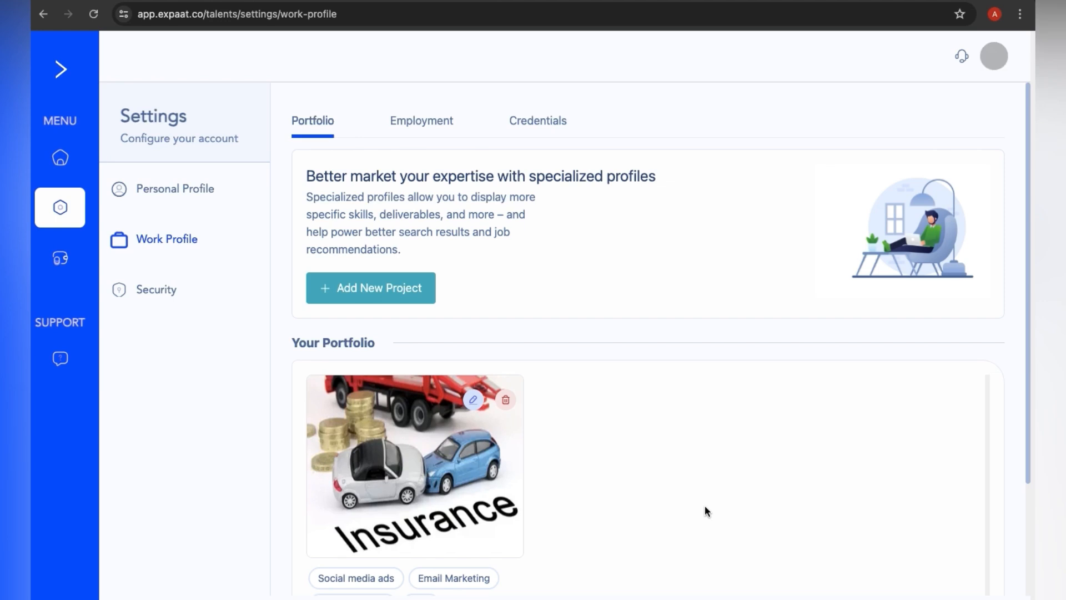
{"action": "left_click", "coordinate": [529, 121]}
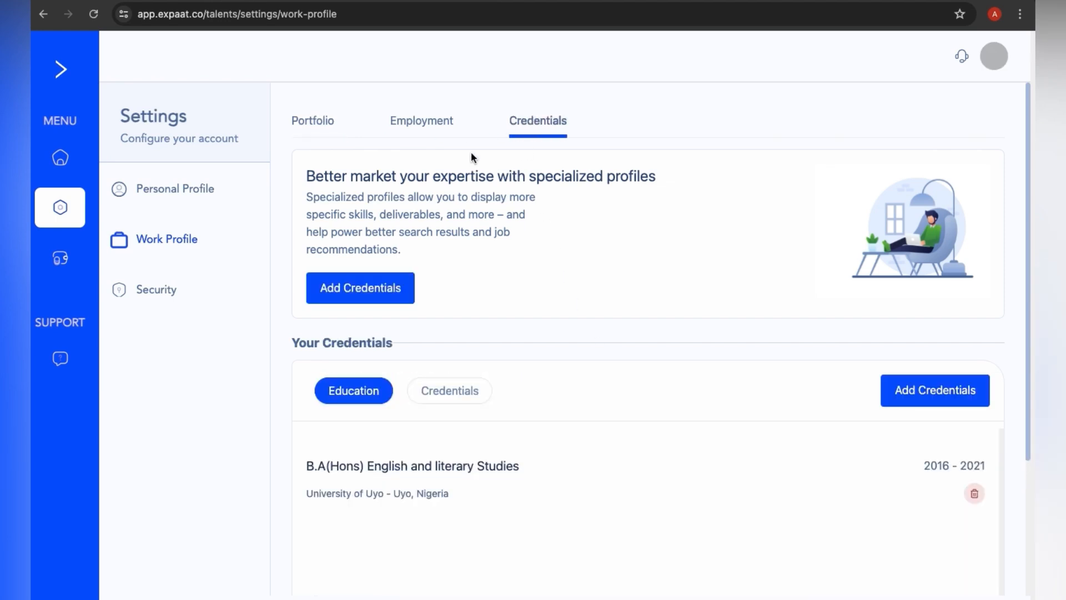
{"action": "left_click", "coordinate": [448, 395]}
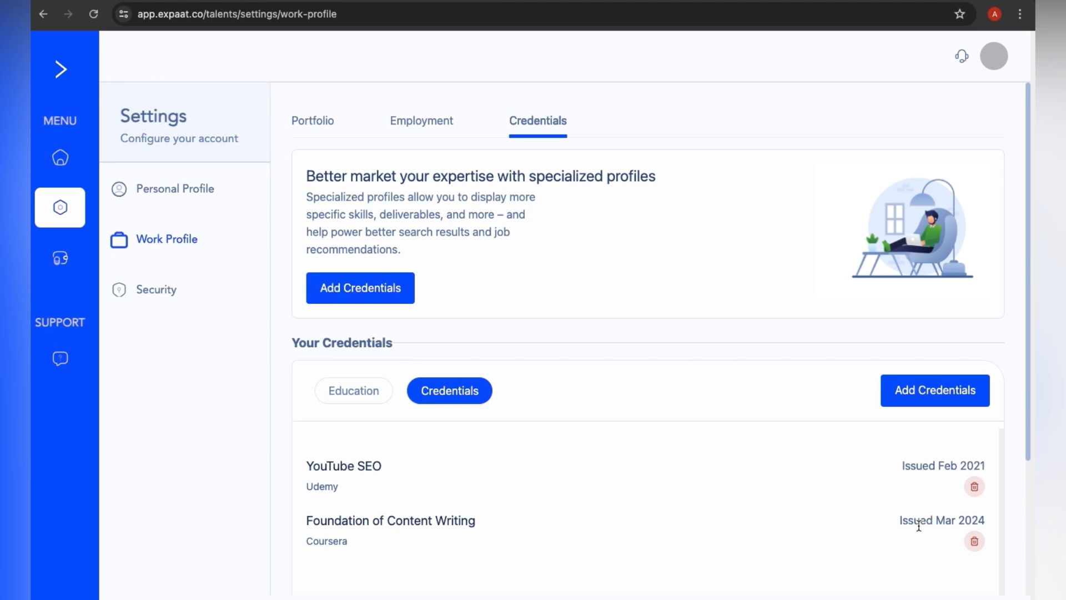
{"action": "left_click", "coordinate": [900, 398]}
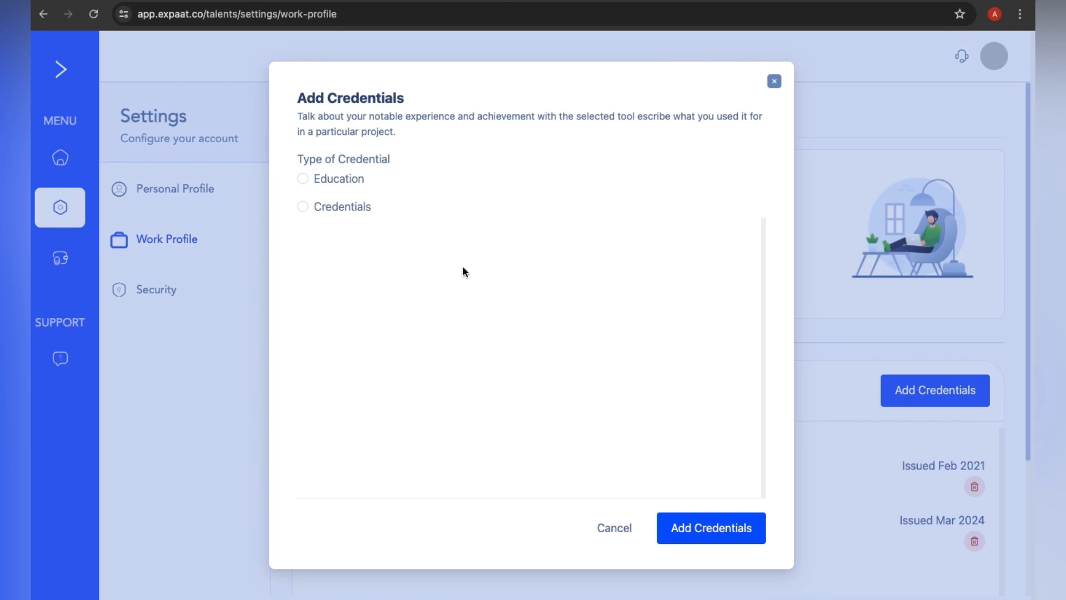
{"action": "left_click", "coordinate": [341, 206]}
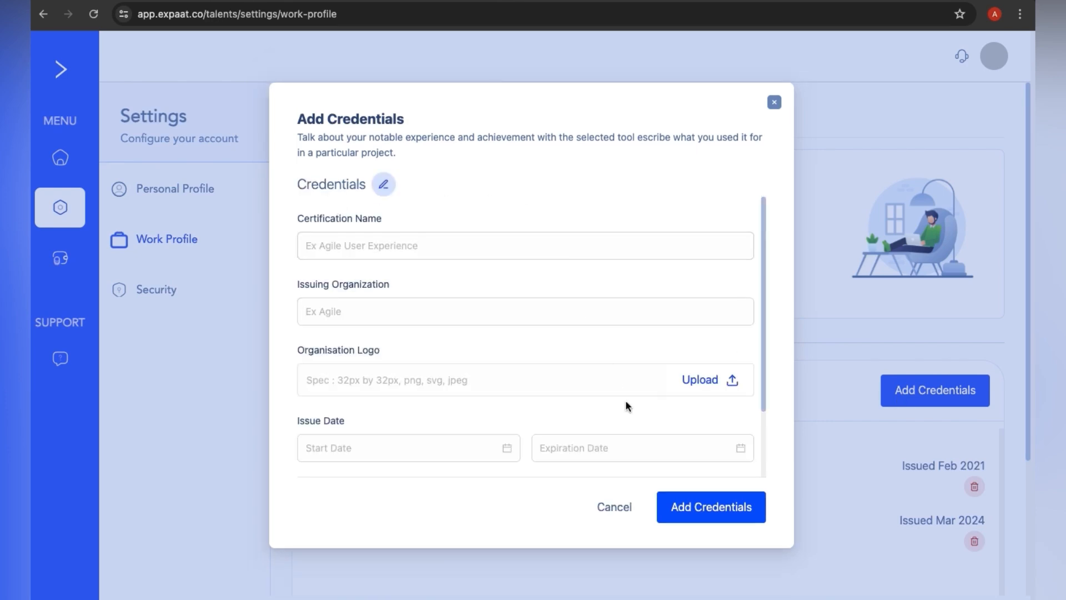
{"action": "scroll", "coordinate": [762, 444], "scroll_direction": "down", "scroll_amount": 3}
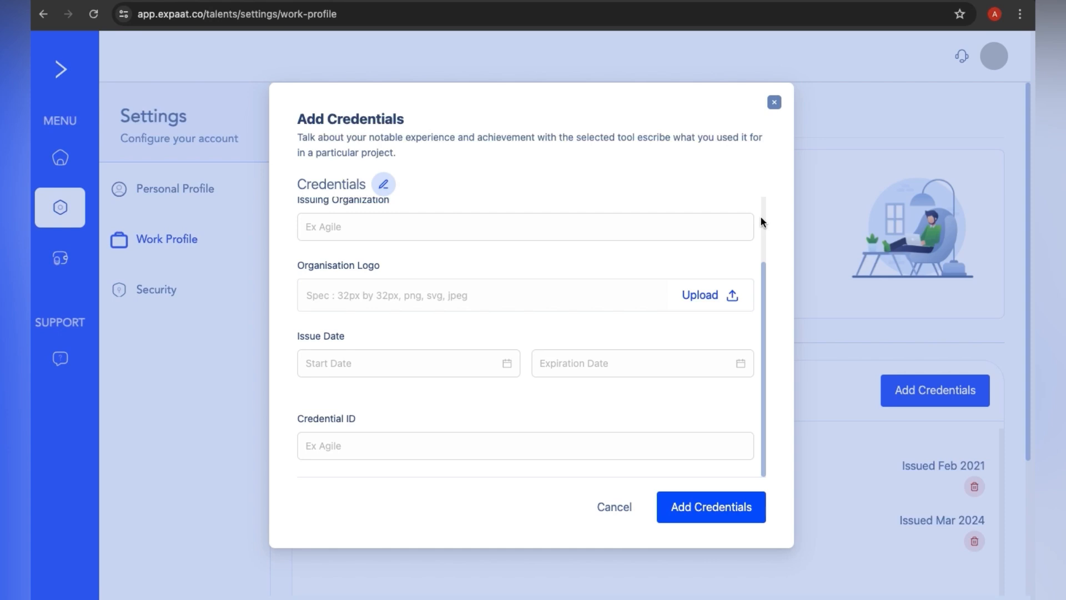
{"action": "scroll", "coordinate": [763, 219], "scroll_direction": "up", "scroll_amount": 3}
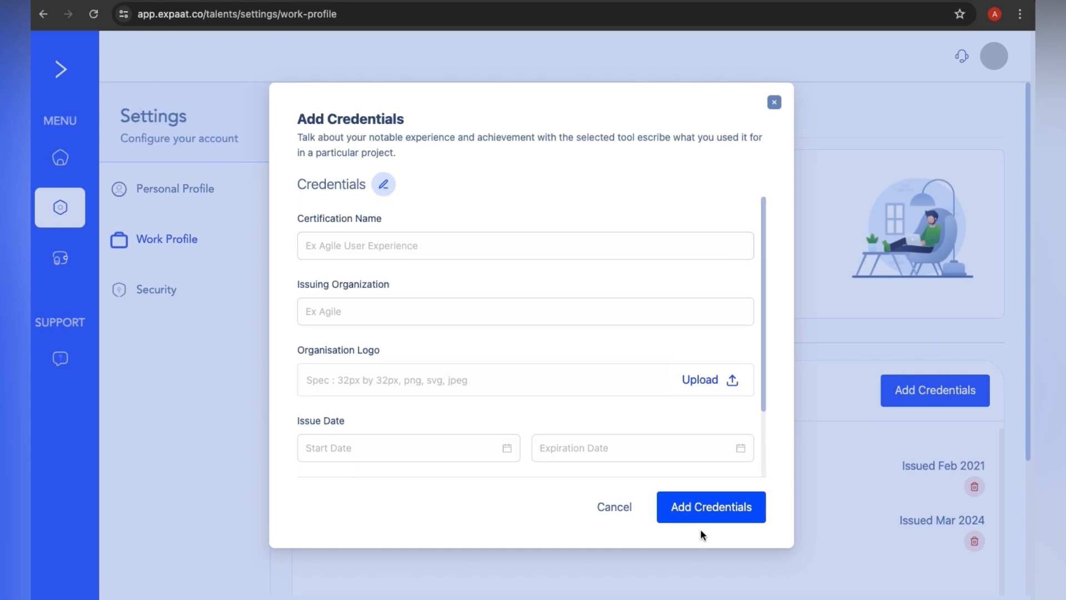
{"action": "left_click", "coordinate": [775, 104]}
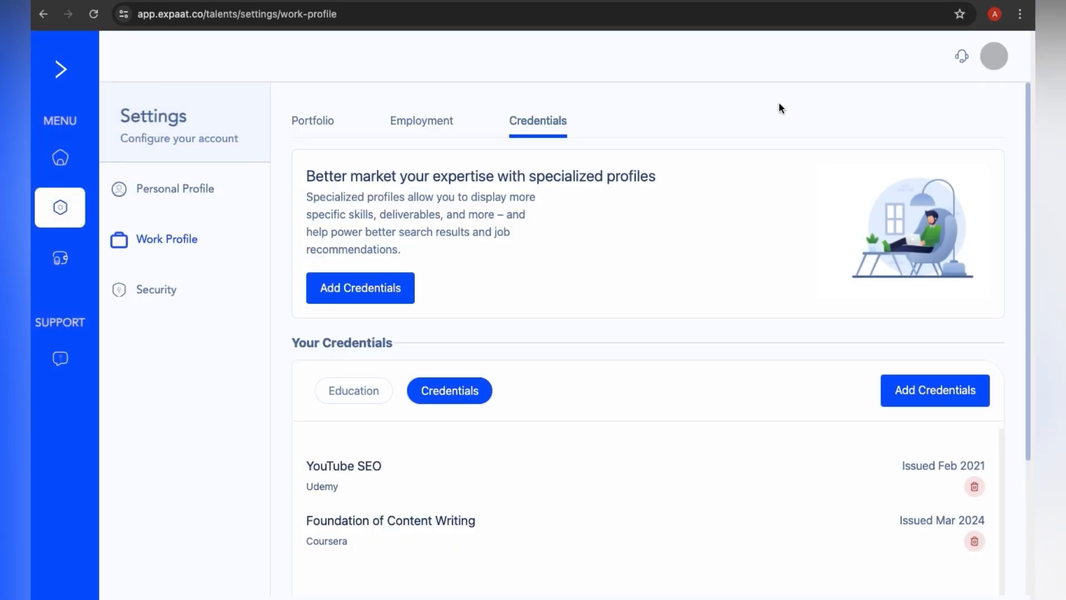
Review the portfolio, employment and credentials sections of the work profile in turn
{"action": "left_click", "coordinate": [325, 119]}
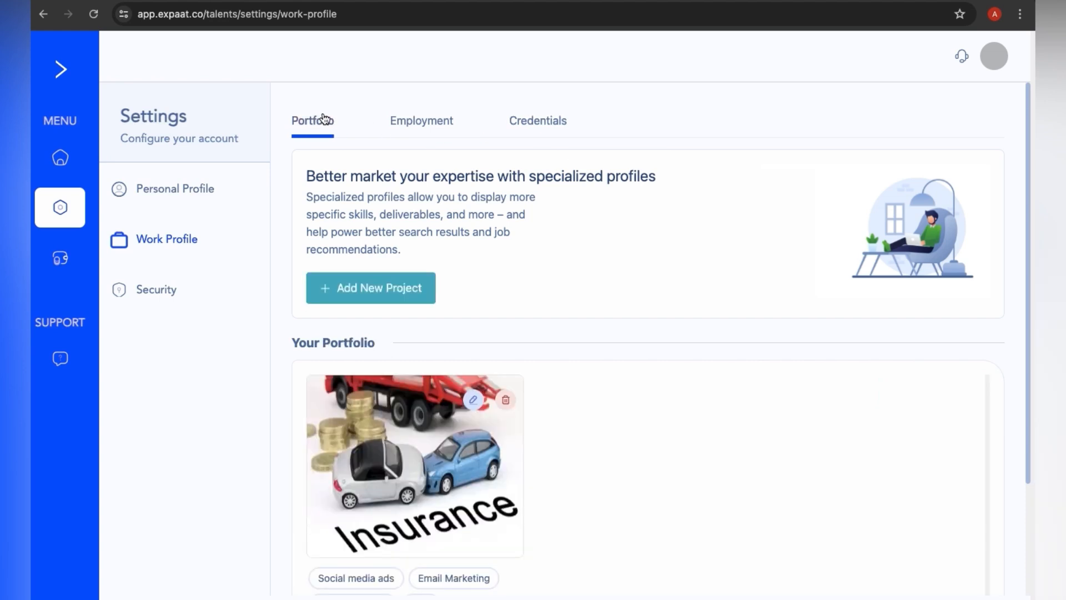
{"action": "left_click", "coordinate": [410, 121]}
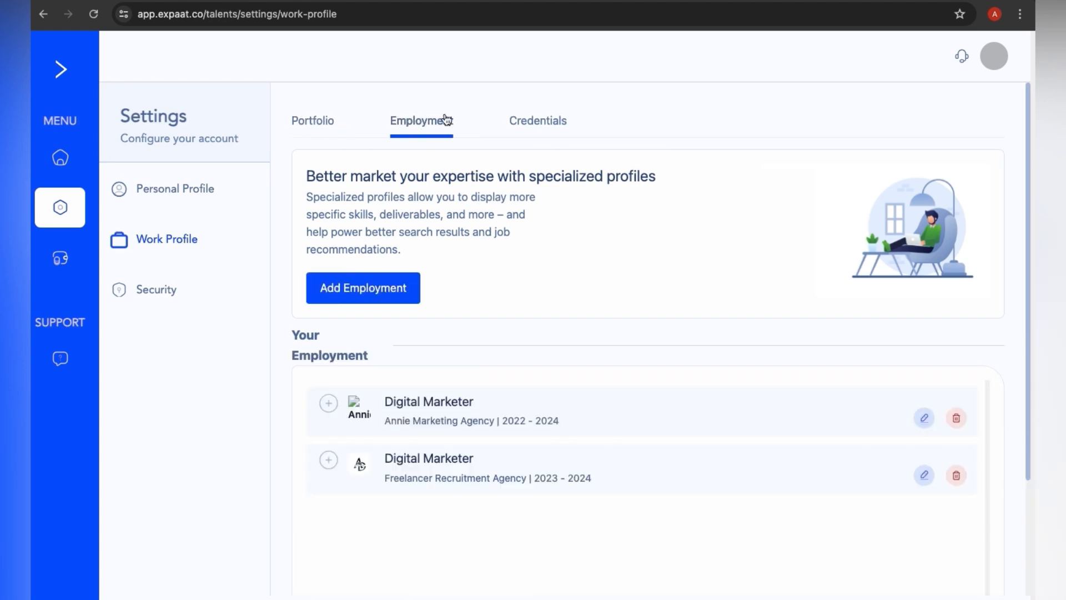
{"action": "left_click", "coordinate": [521, 127]}
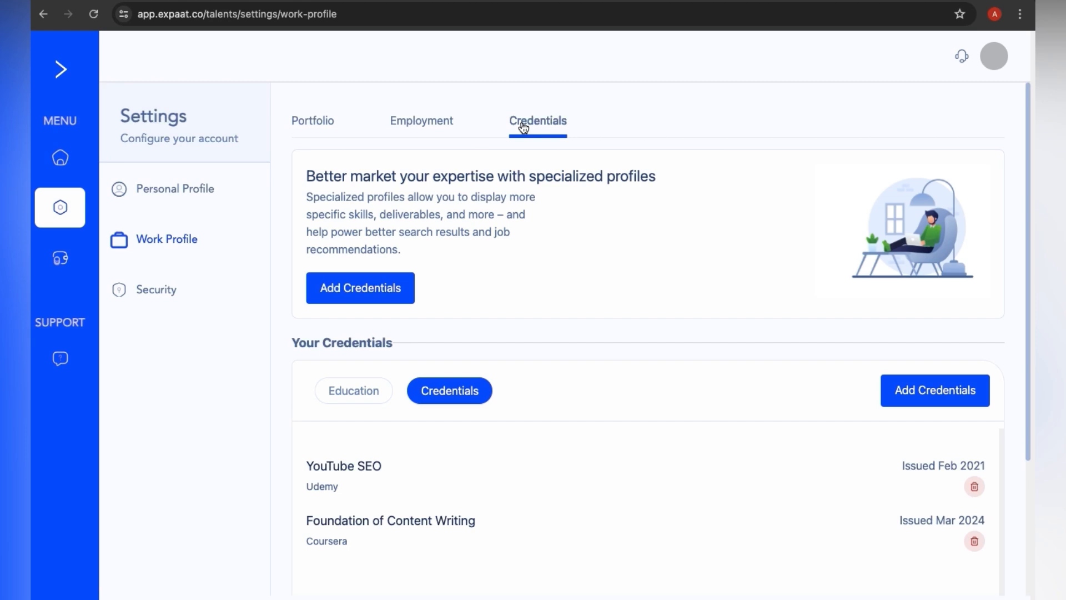